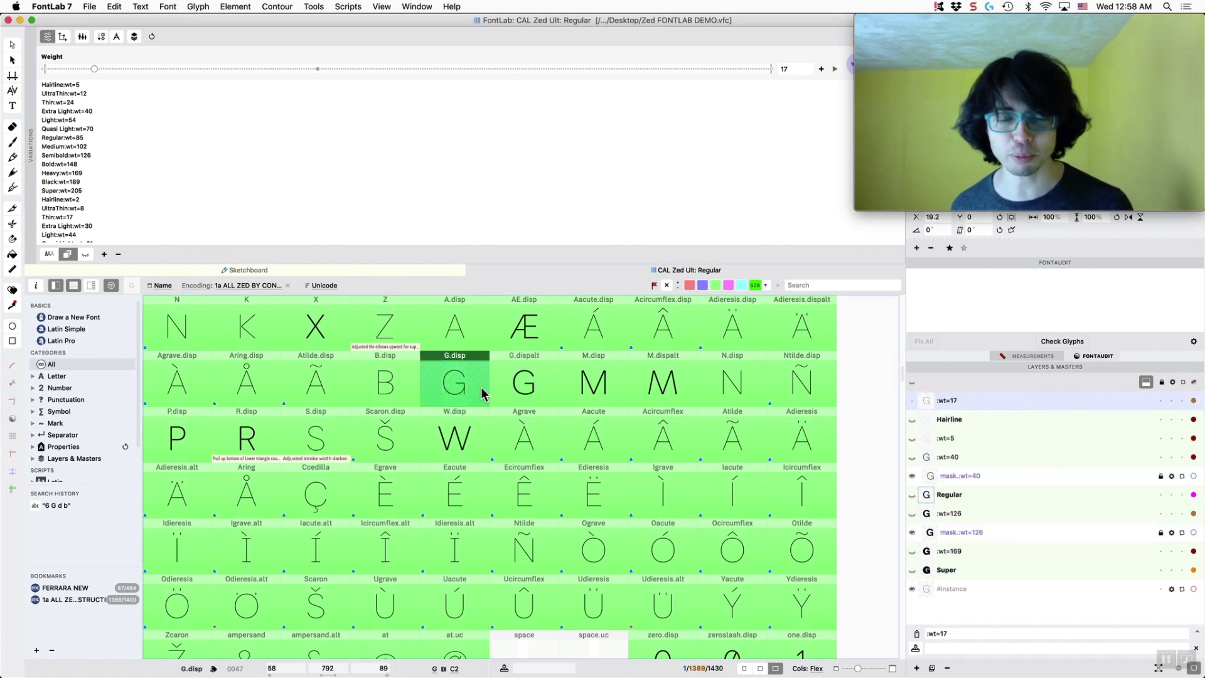
# Open G.disp from the glyph grid and view its clean preview without nodes or guides.
pyautogui.scroll(2, 477, 394)
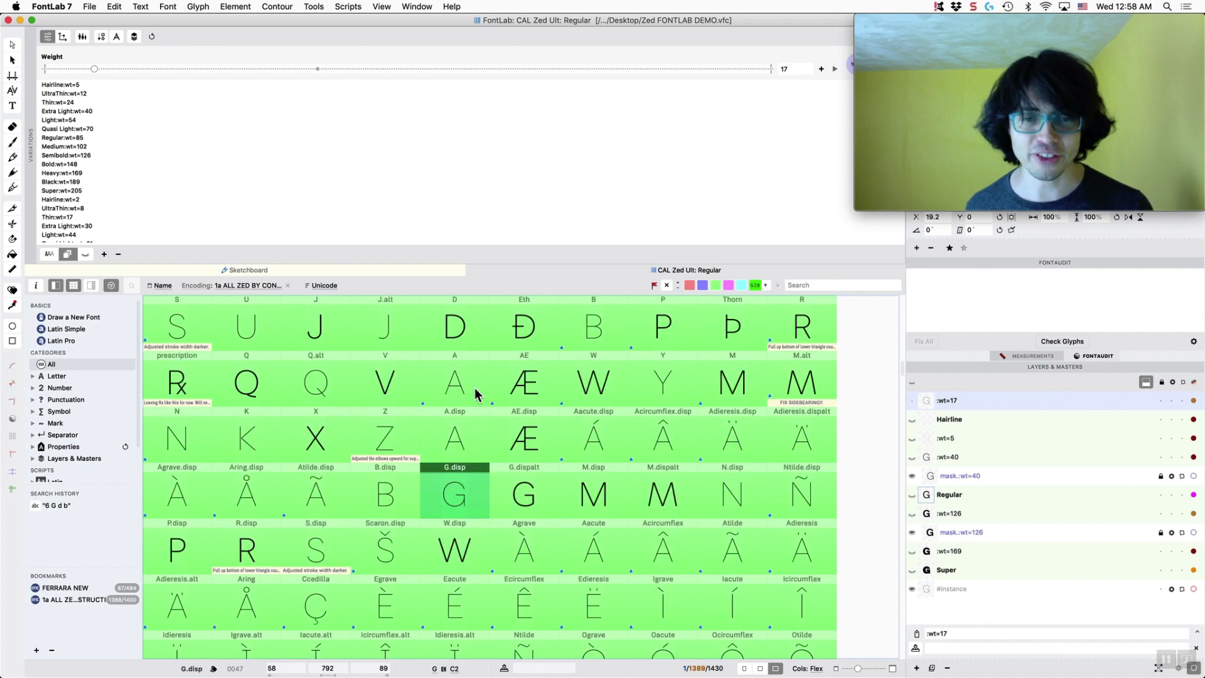
pyautogui.scroll(-2, 475, 394)
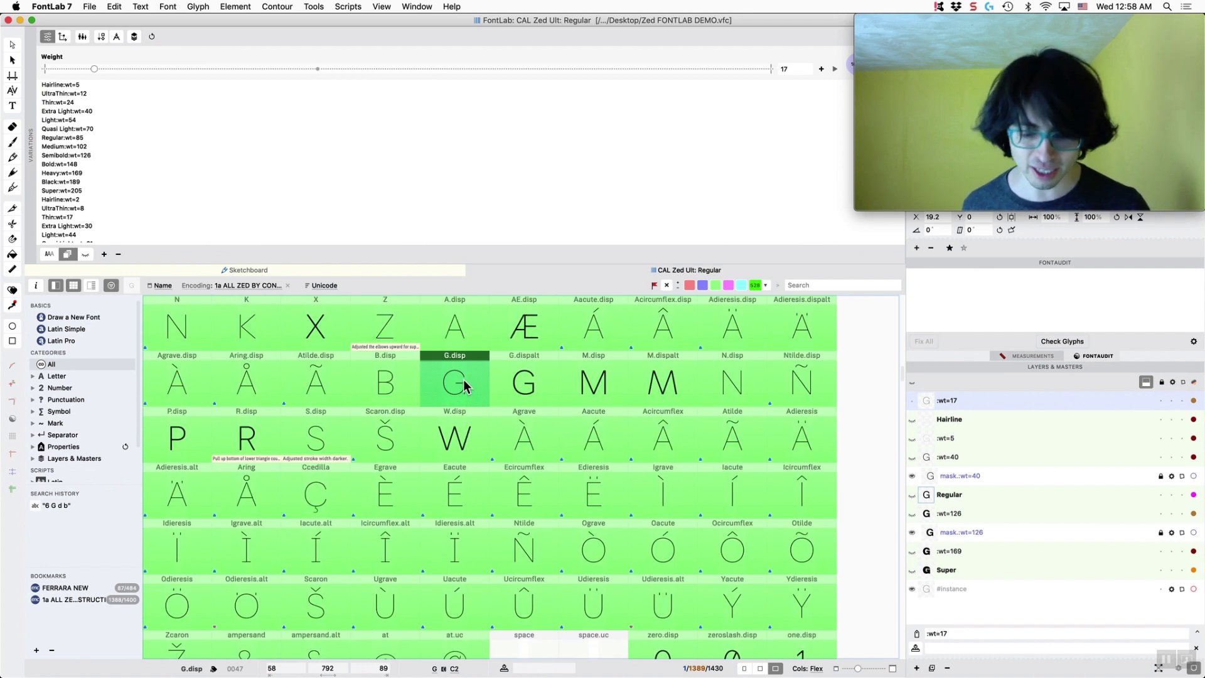
pyautogui.doubleClick(460, 382)
pyautogui.press('`')
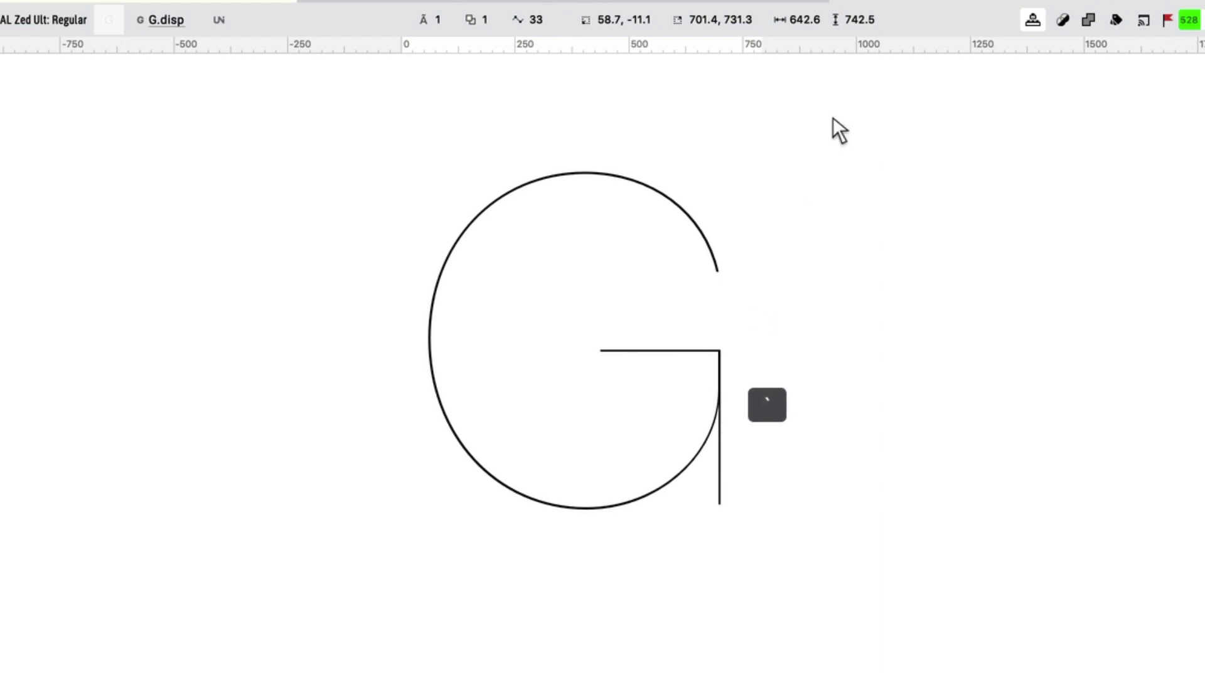
pyautogui.press('`')
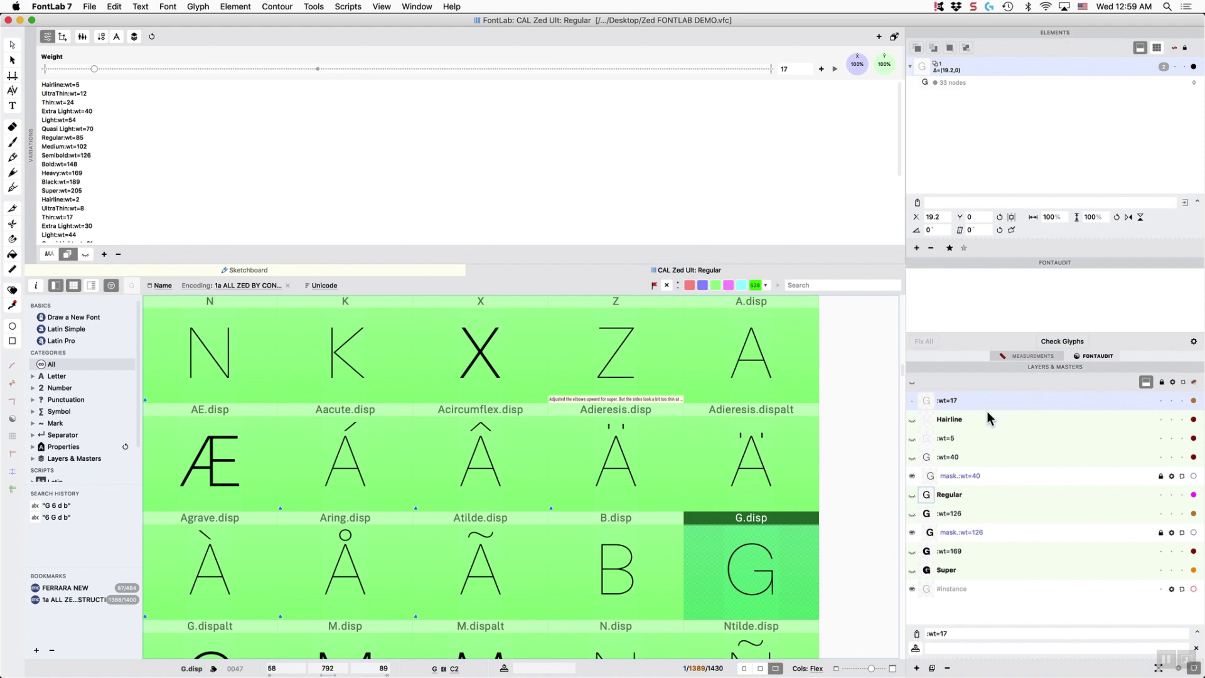
# Show G.disp in the large Preview panel, try heavier weights, then preview the Thin:wt=17 instance.
pyautogui.press('super+alt+p')
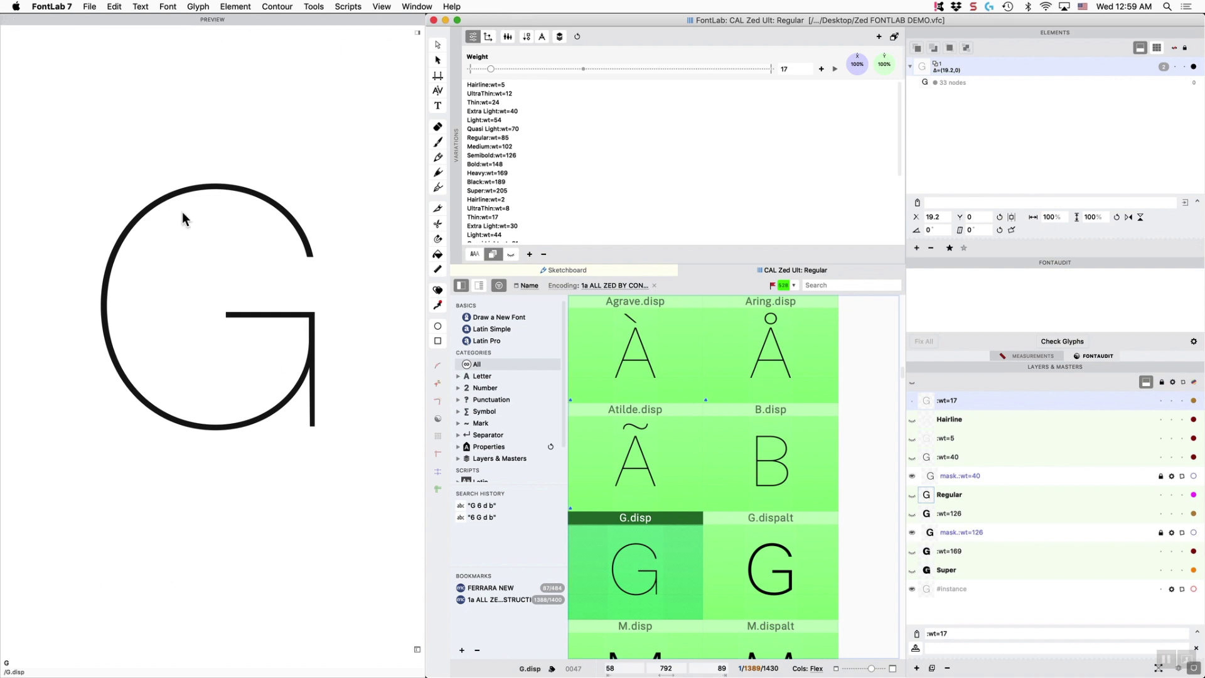
pyautogui.moveTo(511, 82)
pyautogui.mouseDown()
pyautogui.moveTo(529, 81)
pyautogui.moveTo(514, 83)
pyautogui.mouseUp()
pyautogui.click(518, 400)
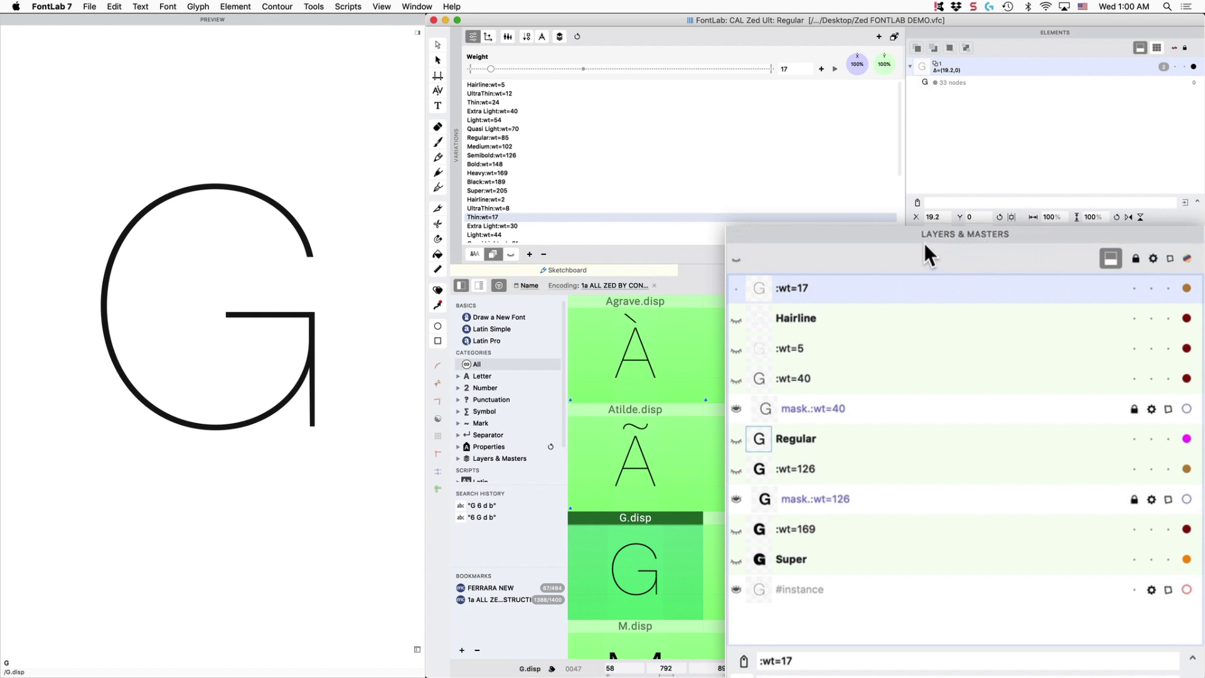
pyautogui.click(799, 318)
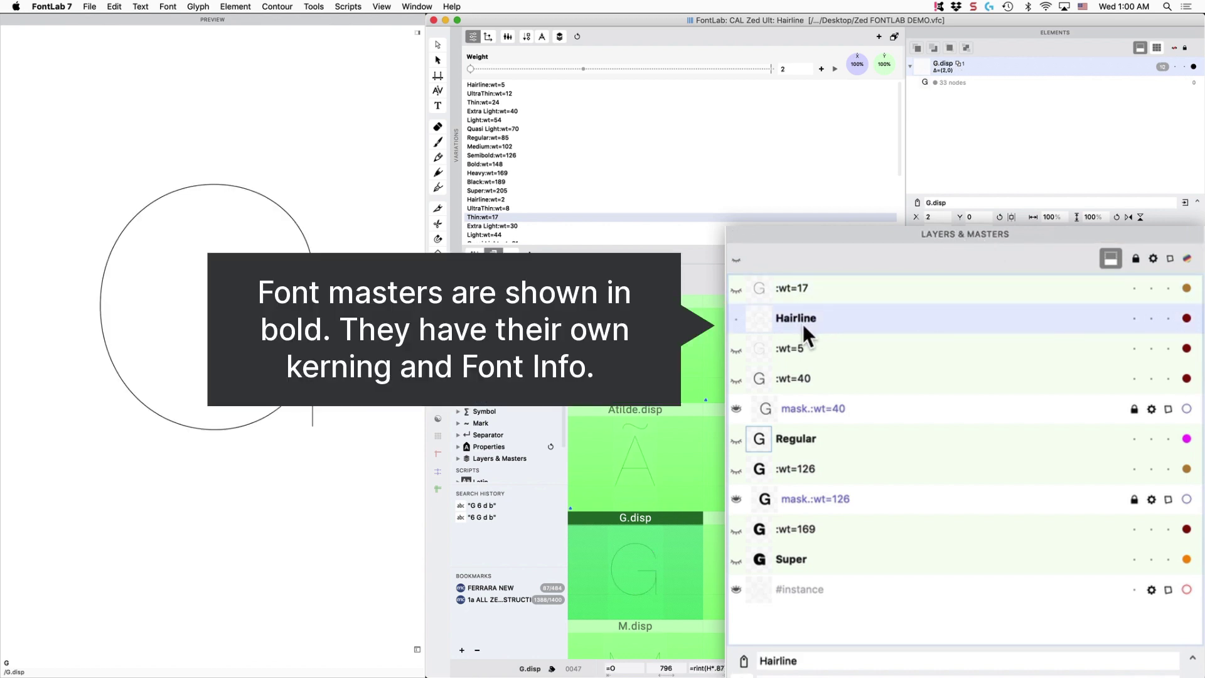
pyautogui.click(815, 440)
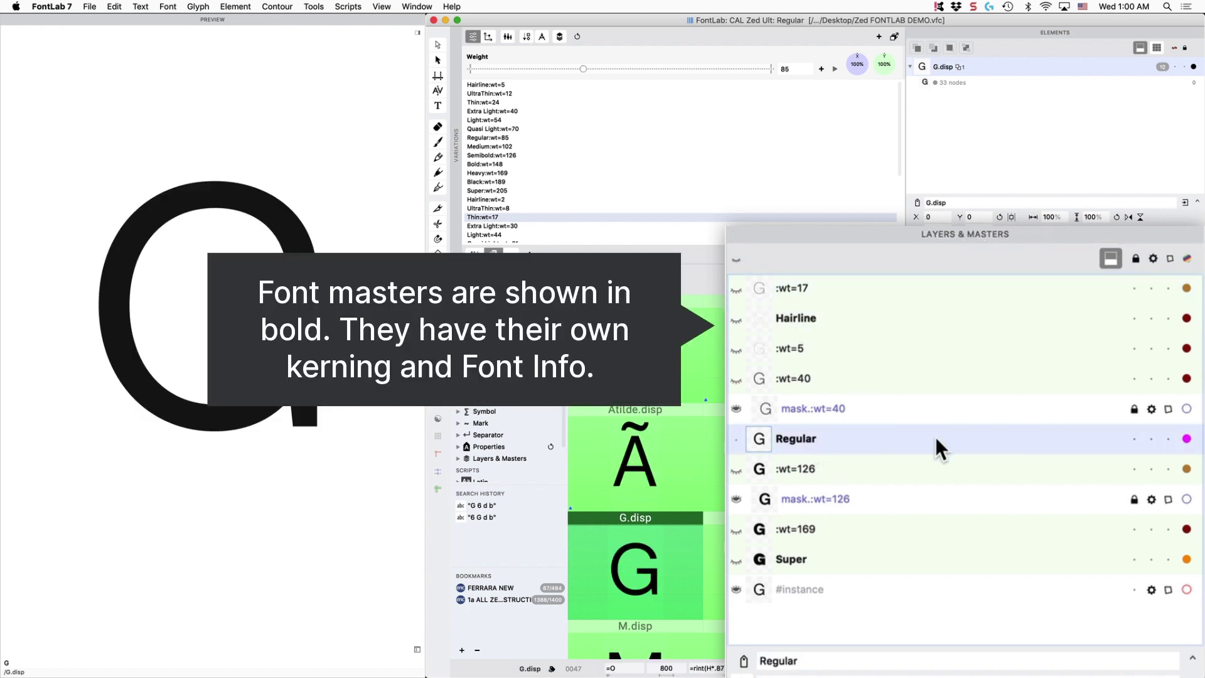
pyautogui.click(796, 559)
pyautogui.click(800, 435)
pyautogui.click(802, 559)
pyautogui.click(797, 292)
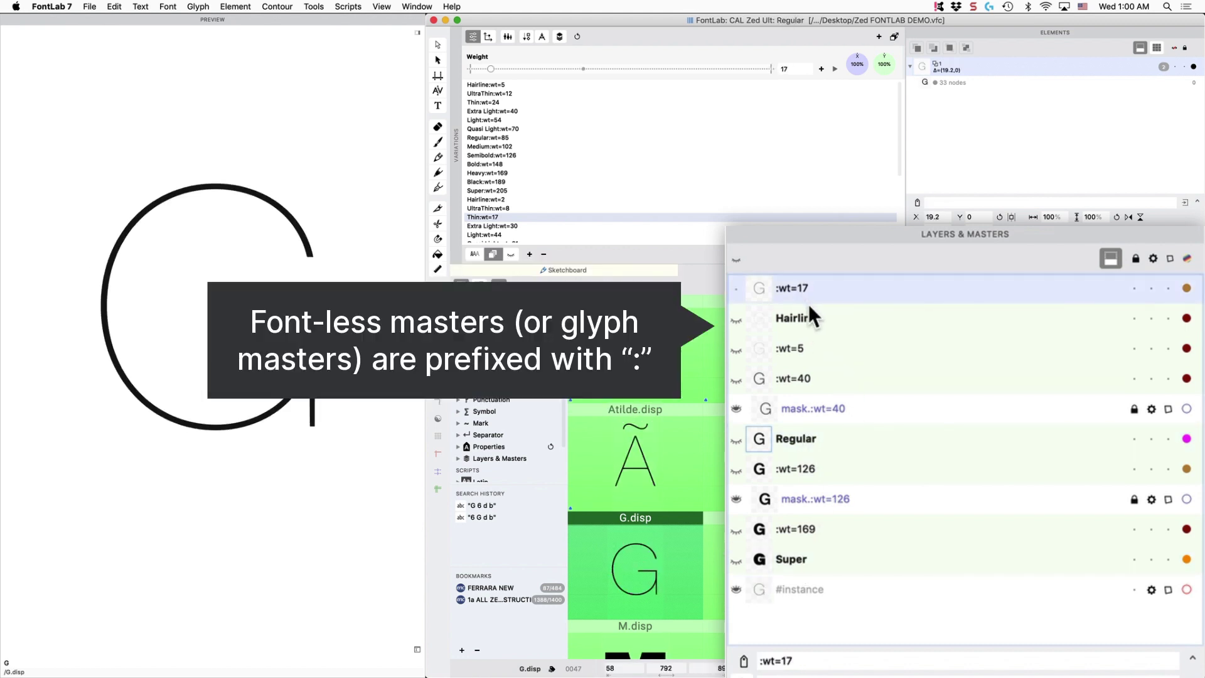
pyautogui.click(804, 346)
pyautogui.click(804, 378)
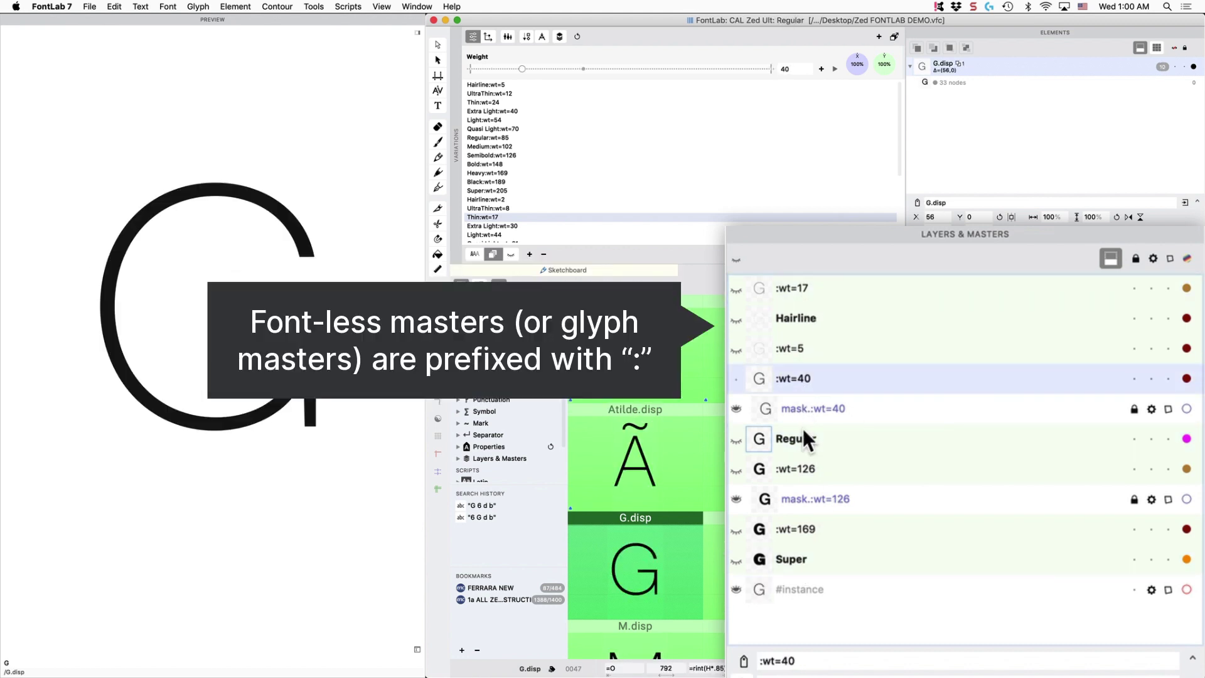
pyautogui.click(804, 471)
pyautogui.click(792, 282)
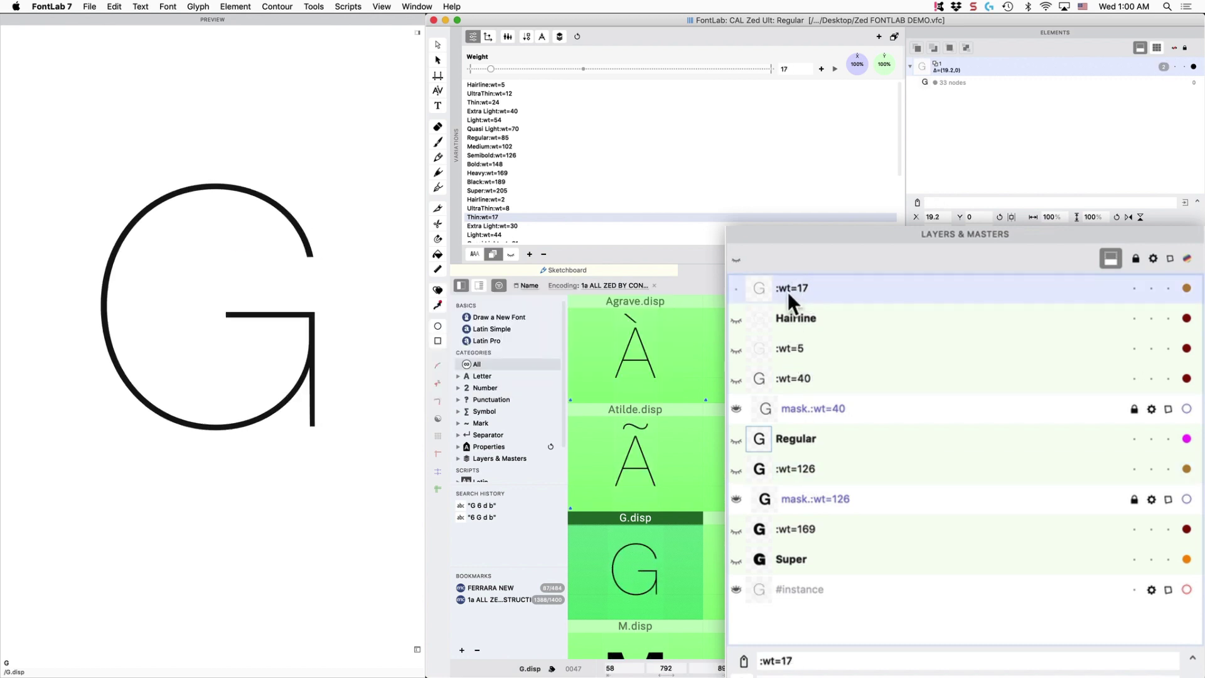
# Remove the :wt=17 layer from G.disp only and preview the Thin:wt=17 instance.
pyautogui.press('BackSpace')
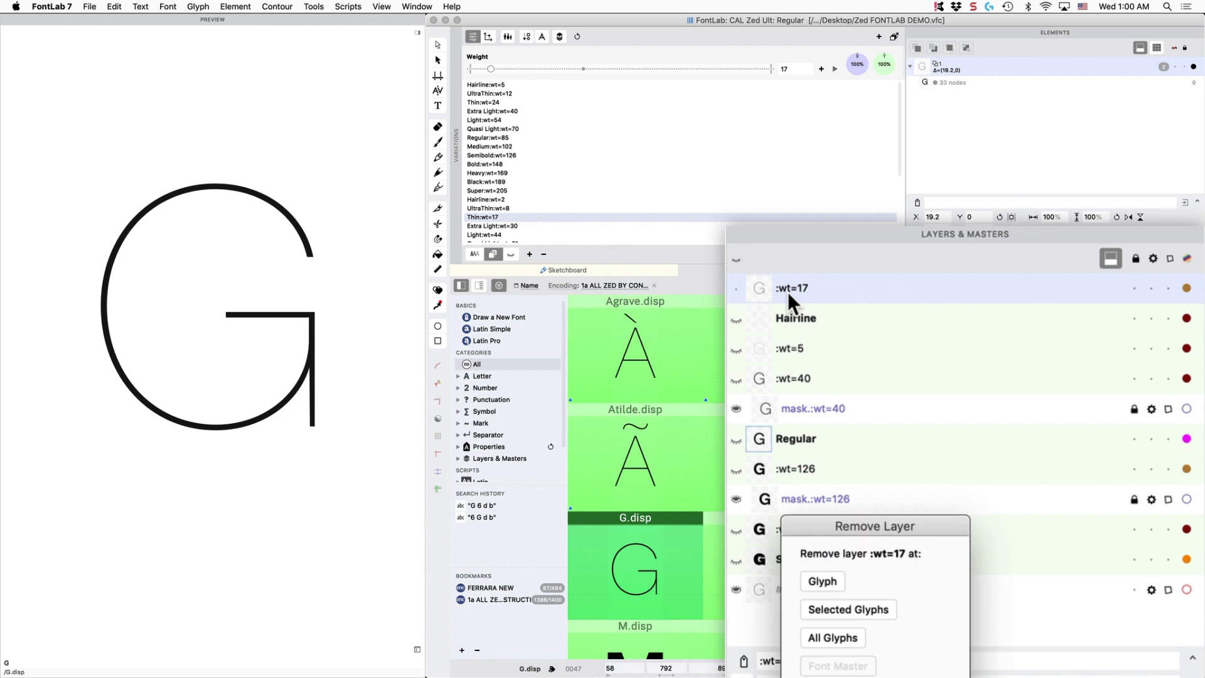
pyautogui.click(824, 581)
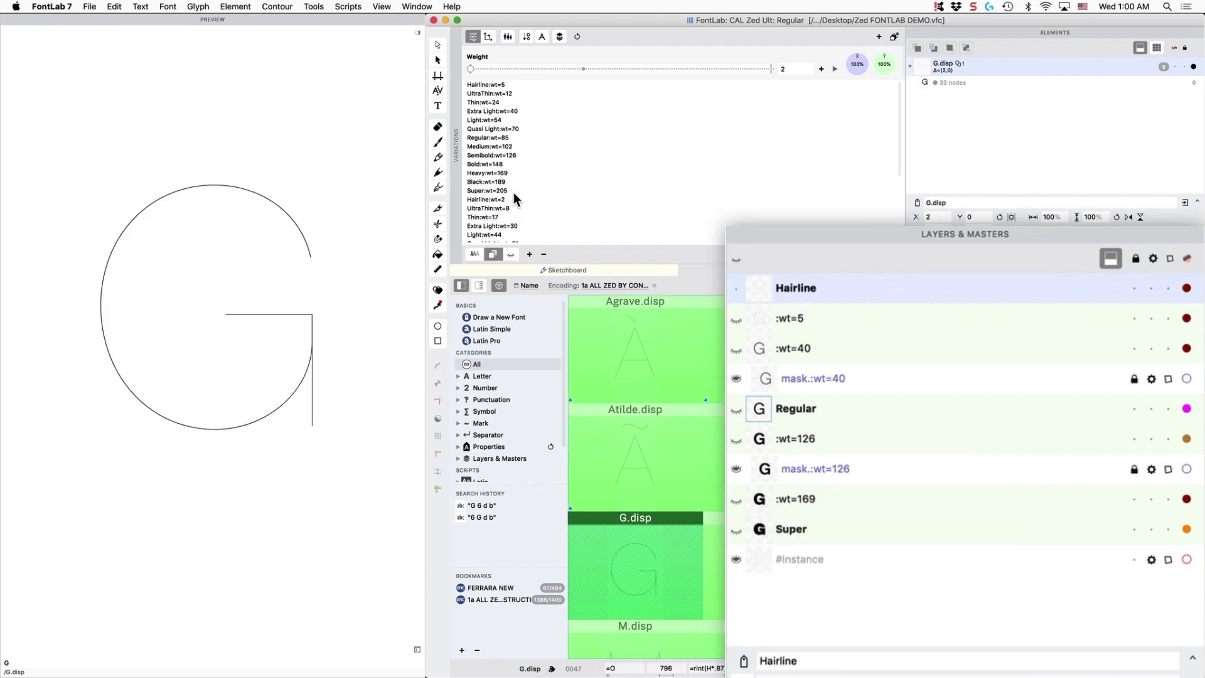
pyautogui.click(497, 217)
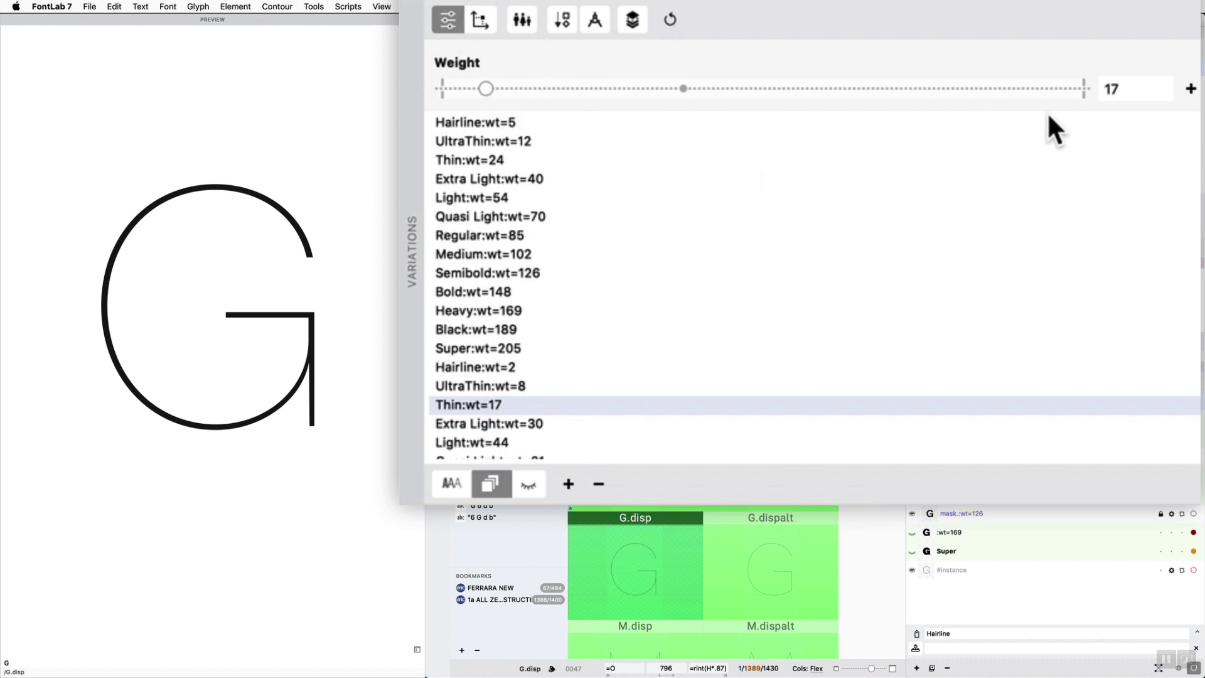
pyautogui.doubleClick(1140, 88)
pyautogui.write('17')
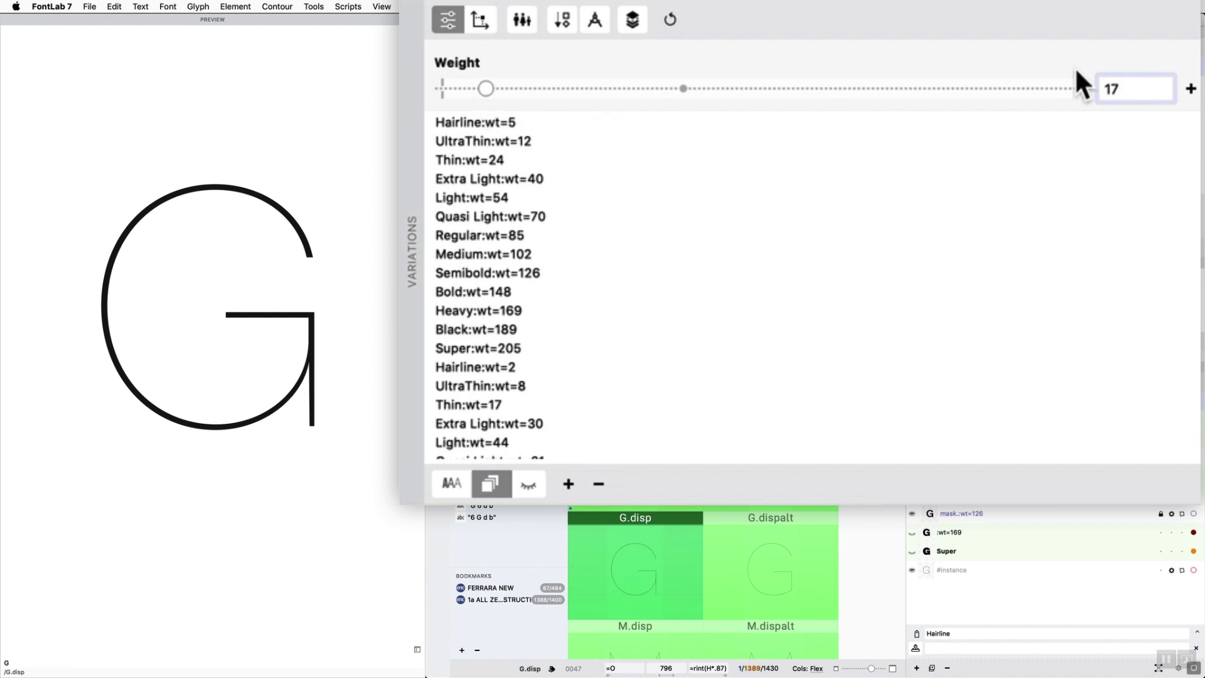
pyautogui.moveTo(525, 81)
pyautogui.mouseDown()
pyautogui.moveTo(535, 88)
pyautogui.moveTo(491, 89)
pyautogui.mouseUp()
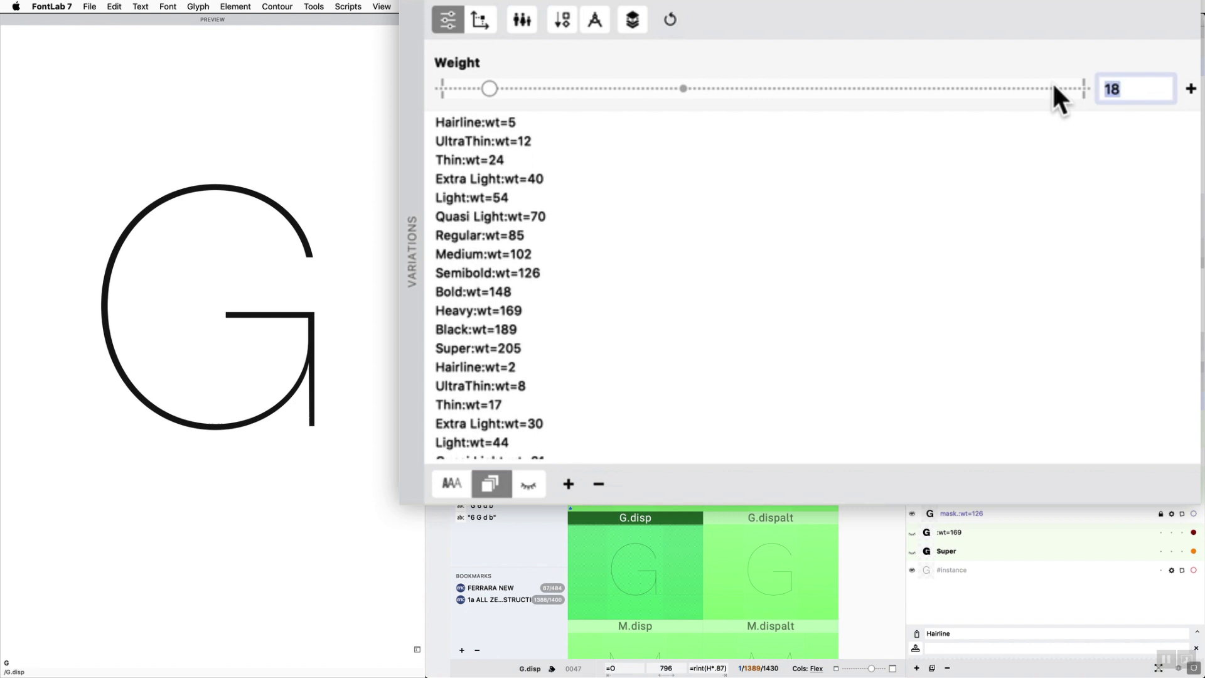
pyautogui.write('17')
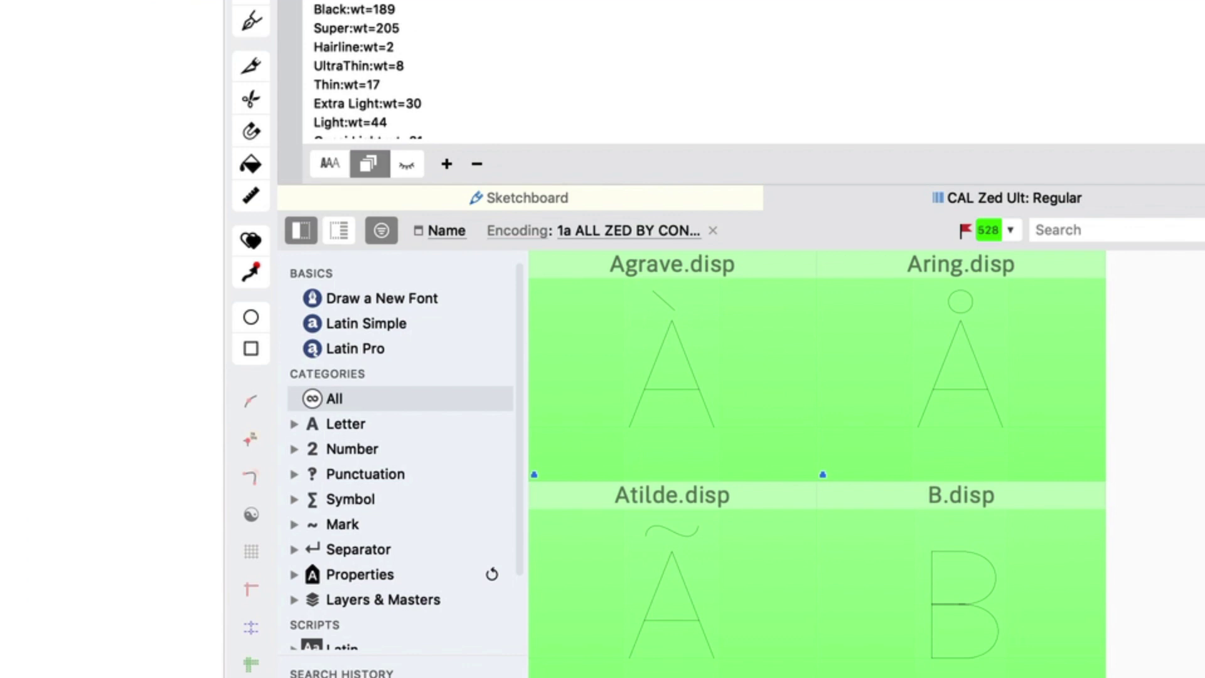
# Begin adding a glyph master, cancel it, and change the Weight value to 20.
pyautogui.click(879, 37)
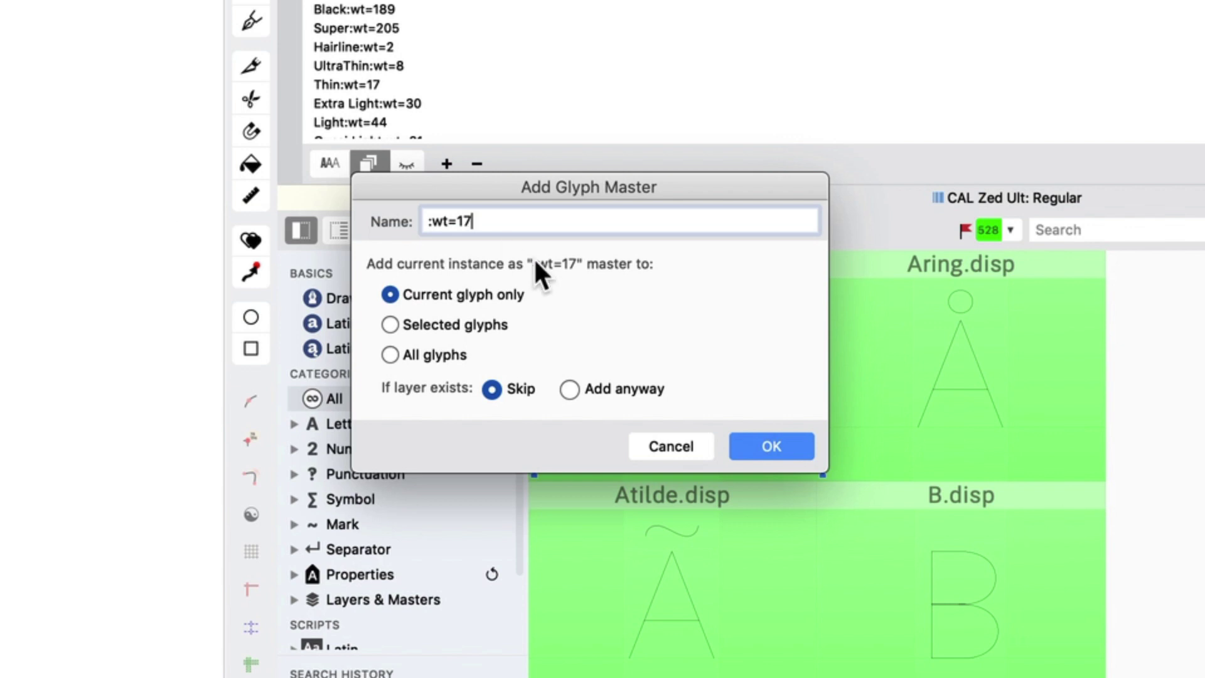
pyautogui.click(458, 221)
pyautogui.click(659, 447)
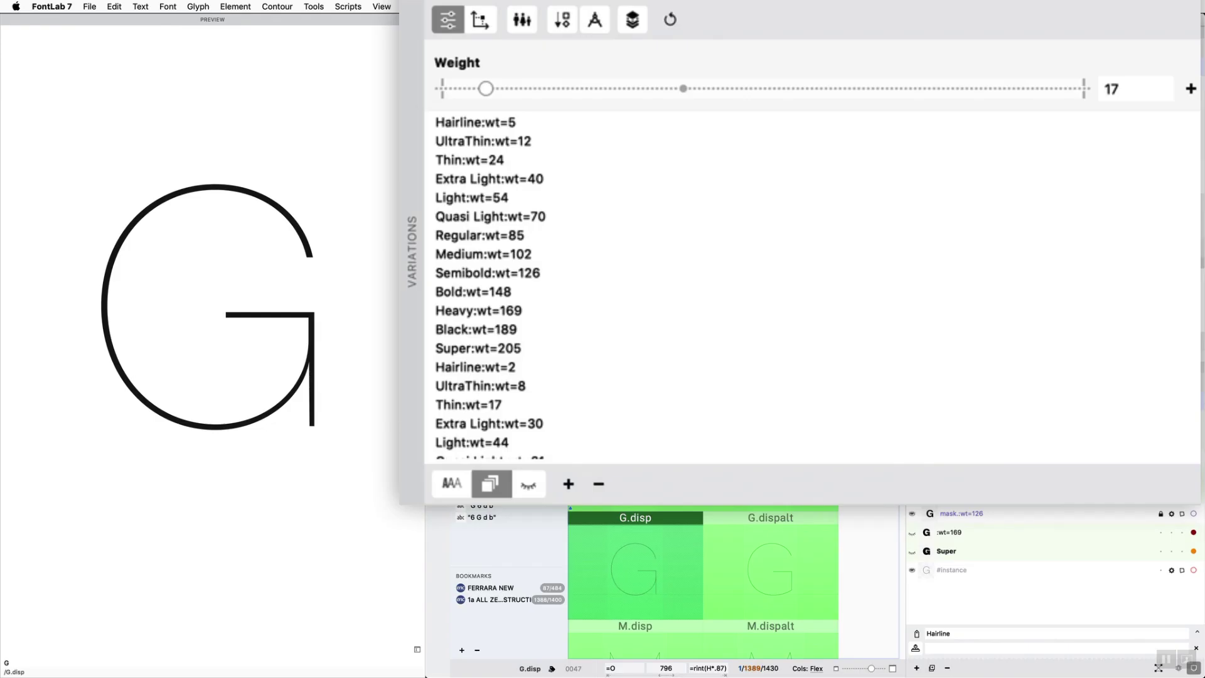
pyautogui.click(1129, 88)
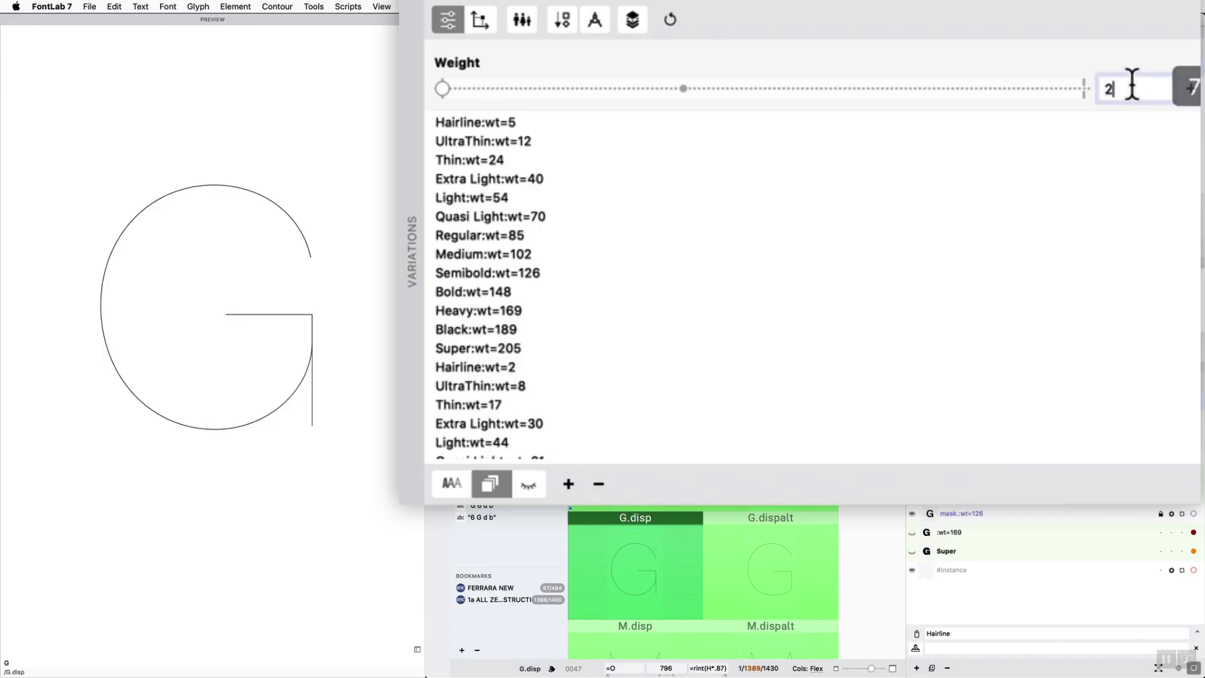
pyautogui.write('5')
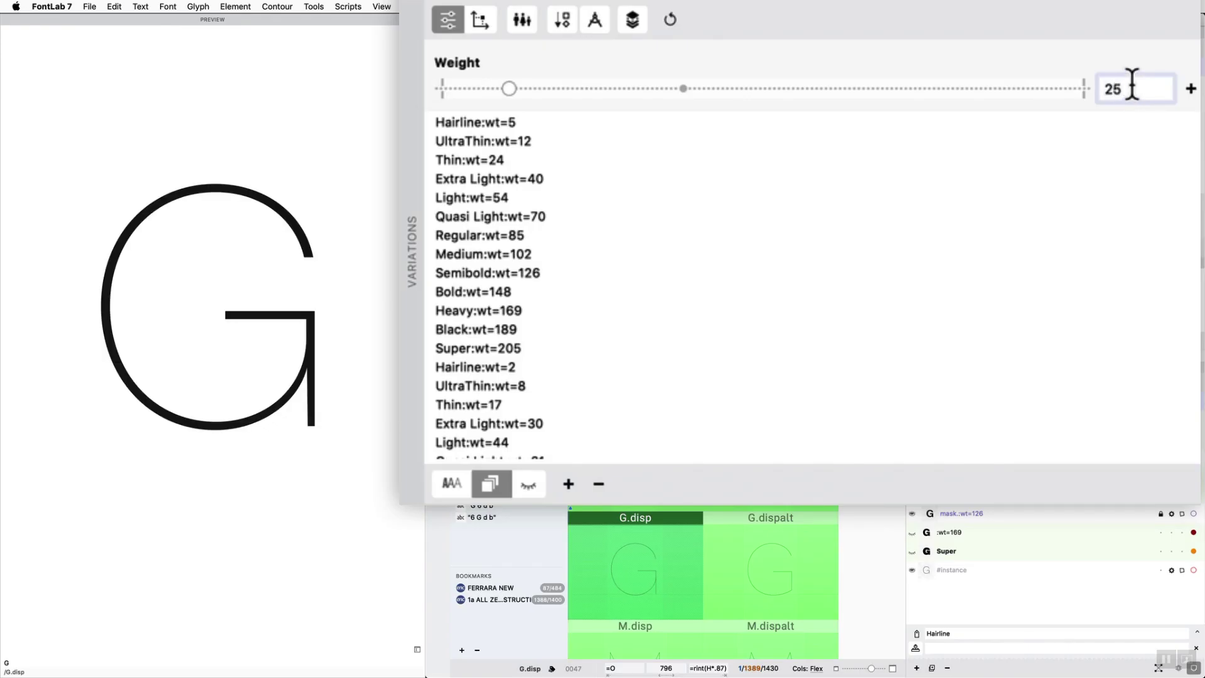
pyautogui.press('BackSpace')
pyautogui.write('0')
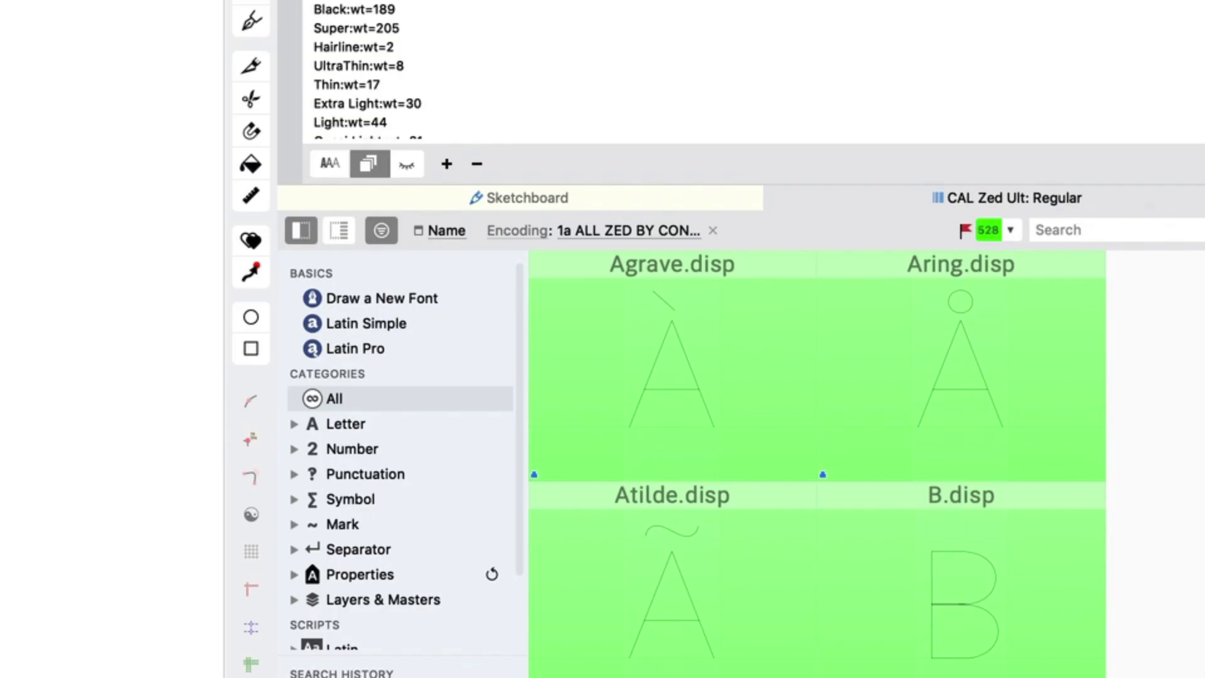
# Name the new glyph master :wt=17, set the weight to 17, and add it to G.disp.
pyautogui.click(568, 483)
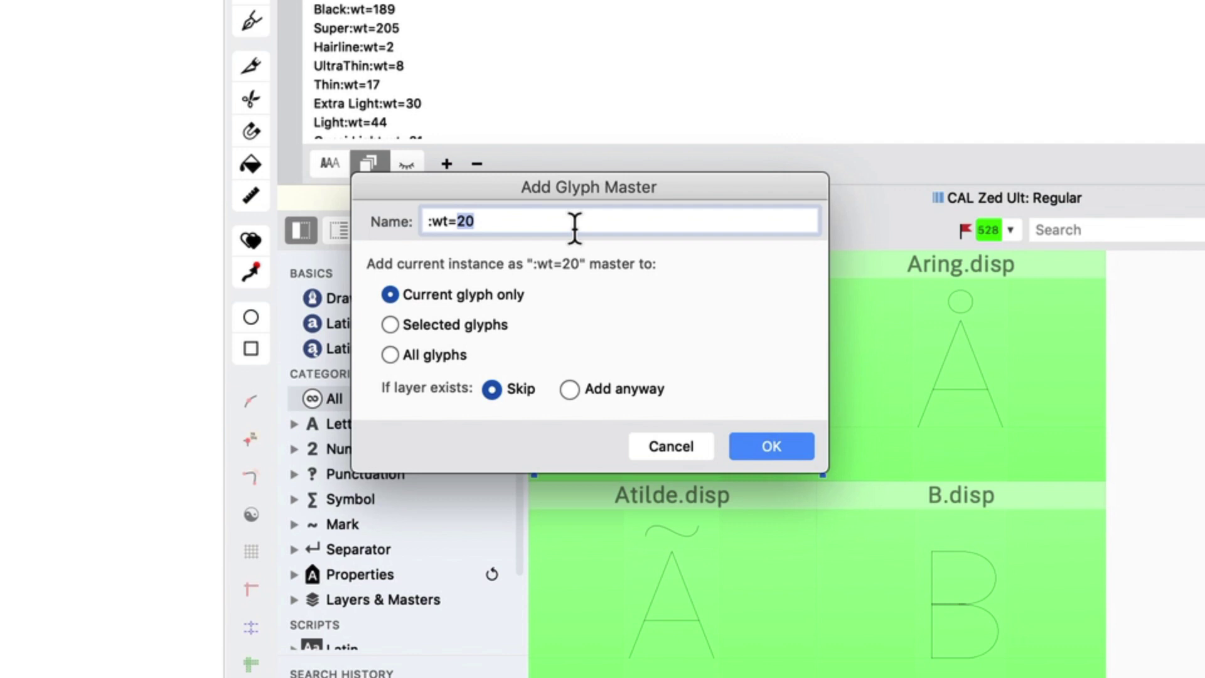
pyautogui.press('BackSpace')
pyautogui.press('BackSpace')
pyautogui.write('17')
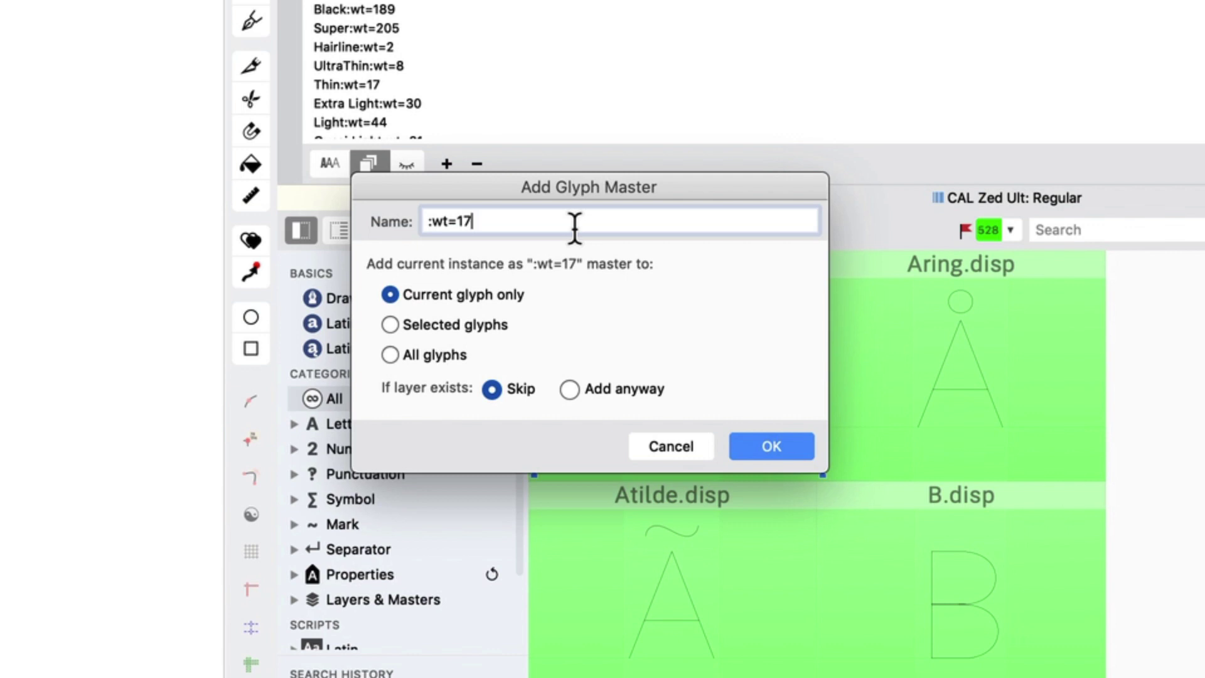
pyautogui.press('Return')
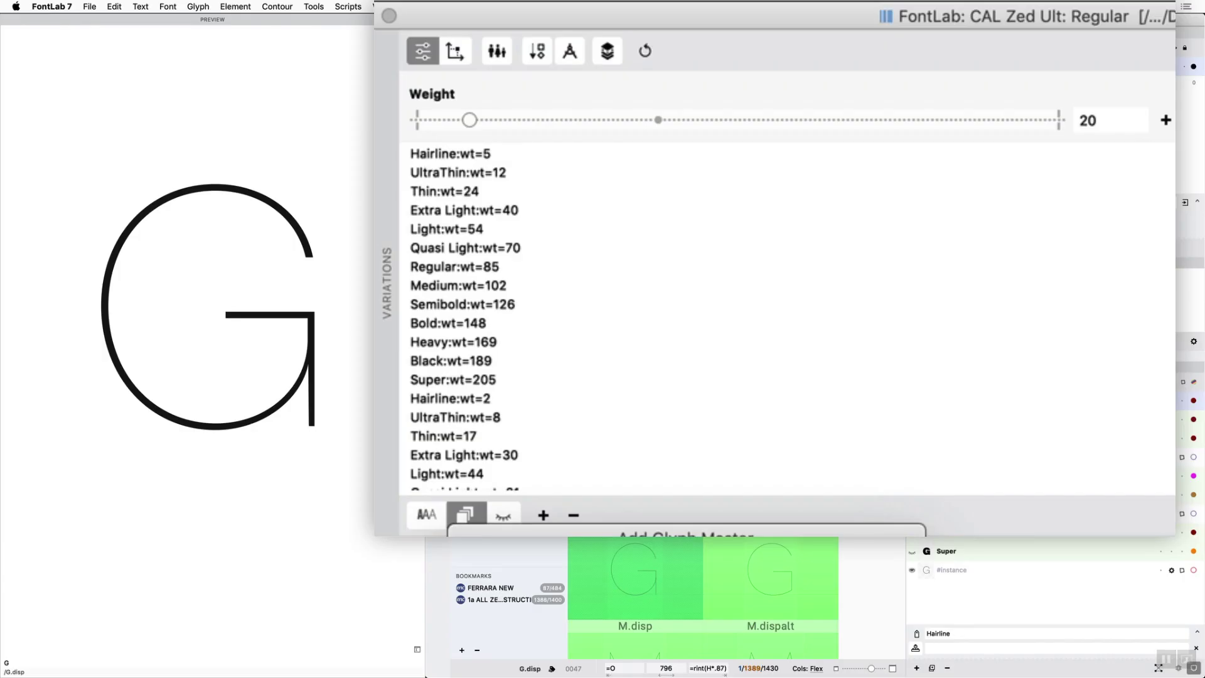
pyautogui.doubleClick(1092, 119)
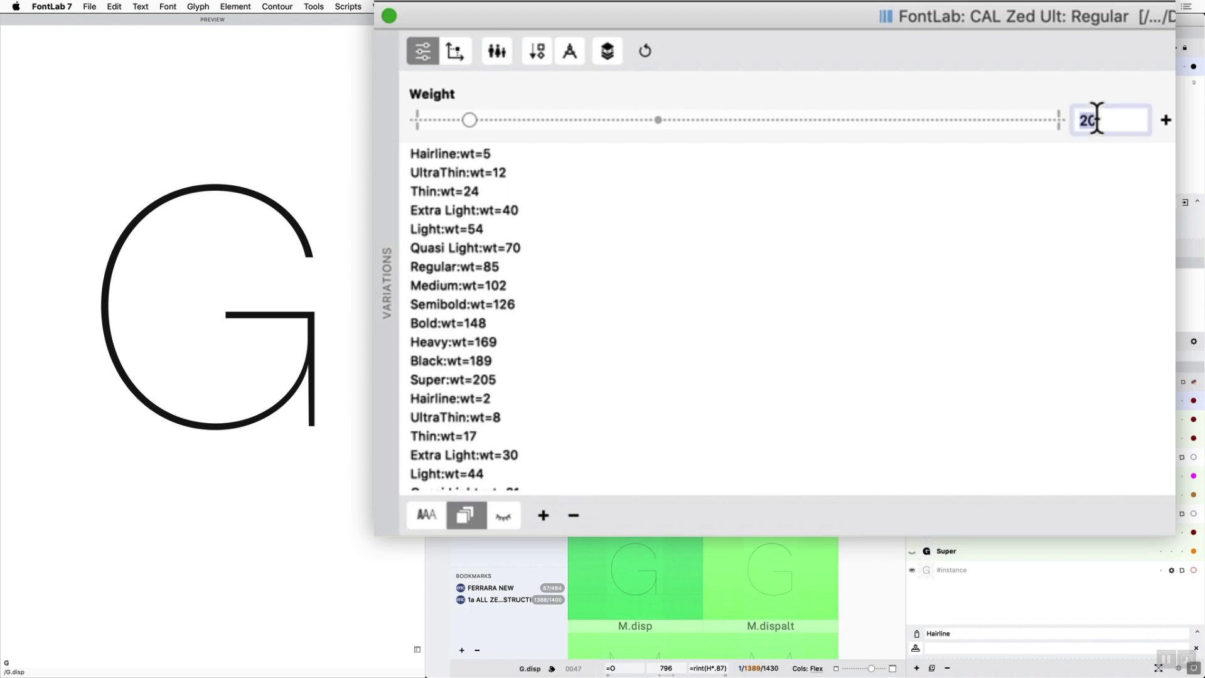
pyautogui.write('17')
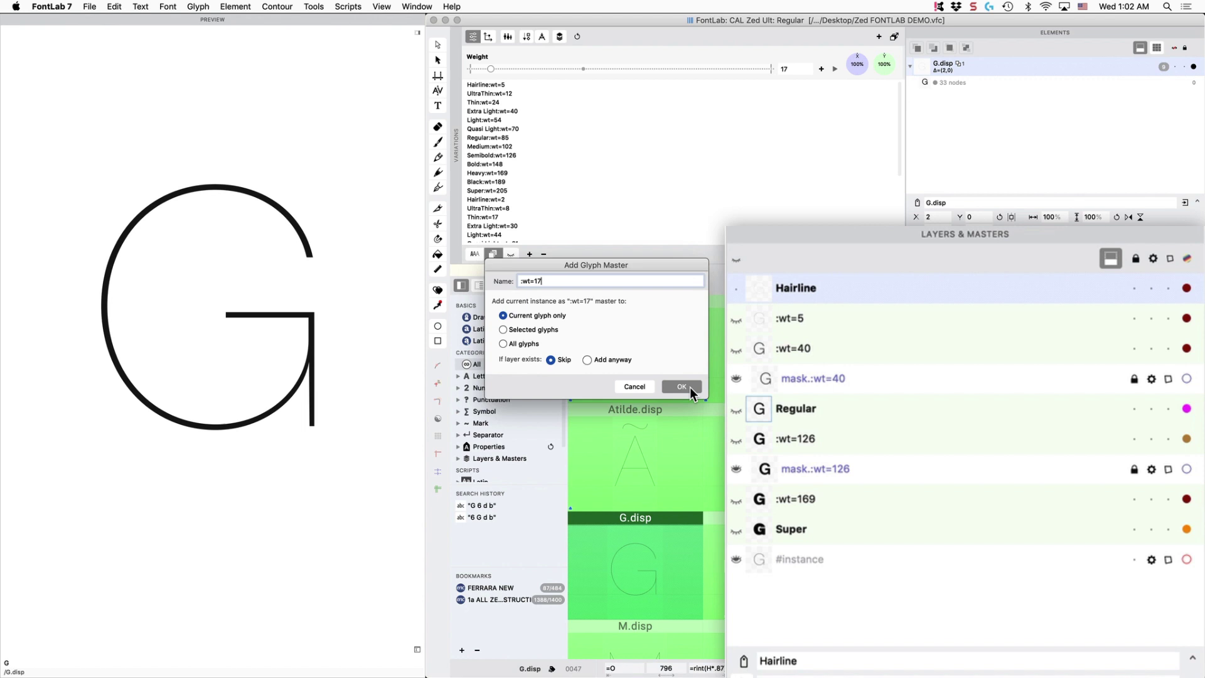
pyautogui.click(691, 387)
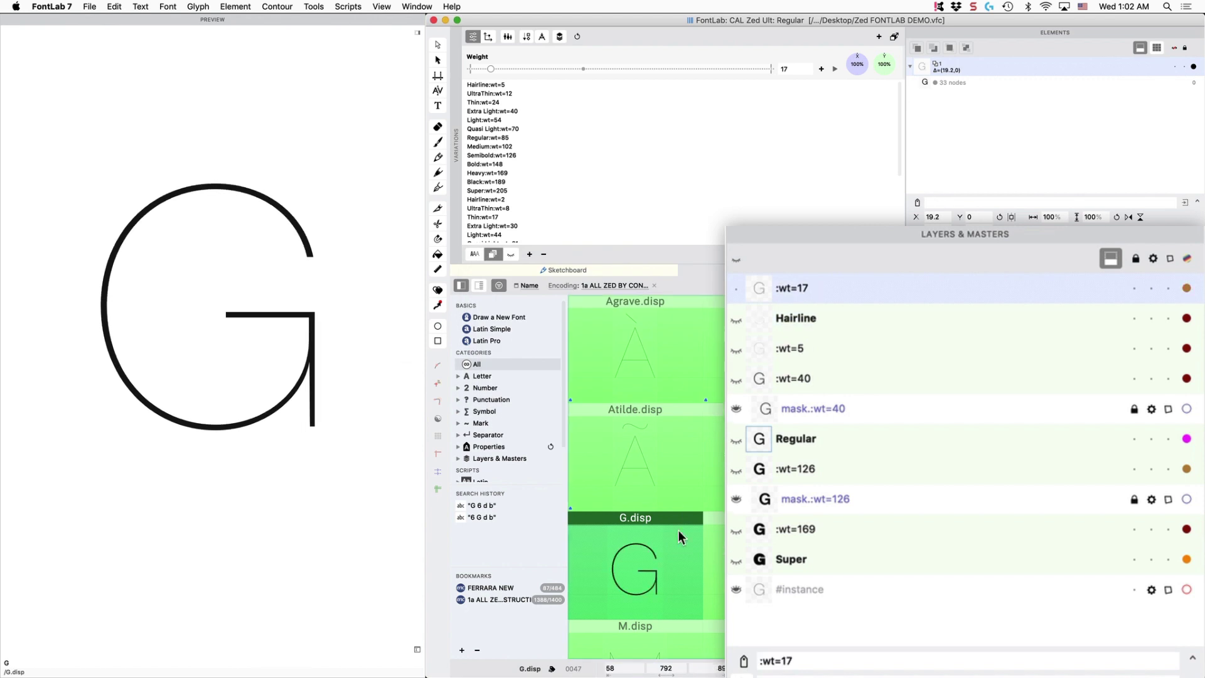
# Open G.disp for editing and zoom in on the junction of bowl and stem.
pyautogui.doubleClick(656, 567)
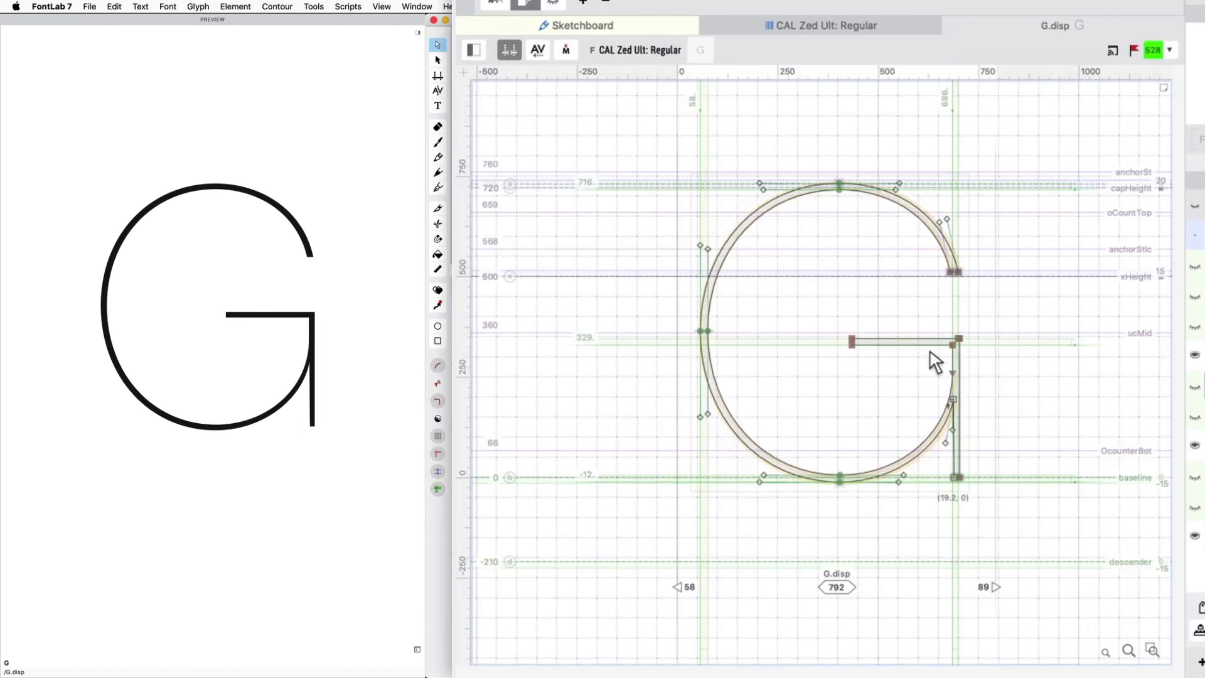
pyautogui.press('z')
pyautogui.click(980, 420)
pyautogui.click(942, 402)
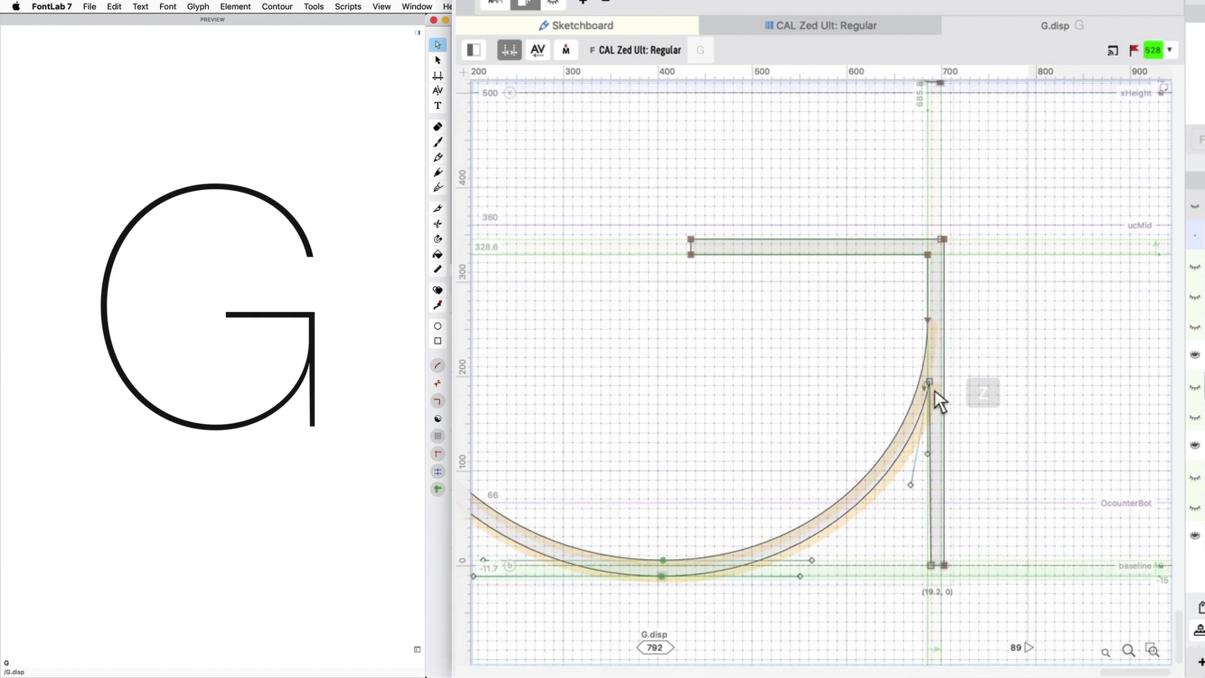
pyautogui.click(935, 398)
pyautogui.click(937, 351)
# Pull the junction node down the stem and drag the inner curve handles to thicken the join.
pyautogui.moveTo(967, 379); pyautogui.dragTo(973, 399)
pyautogui.scroll(-5, 973, 398)
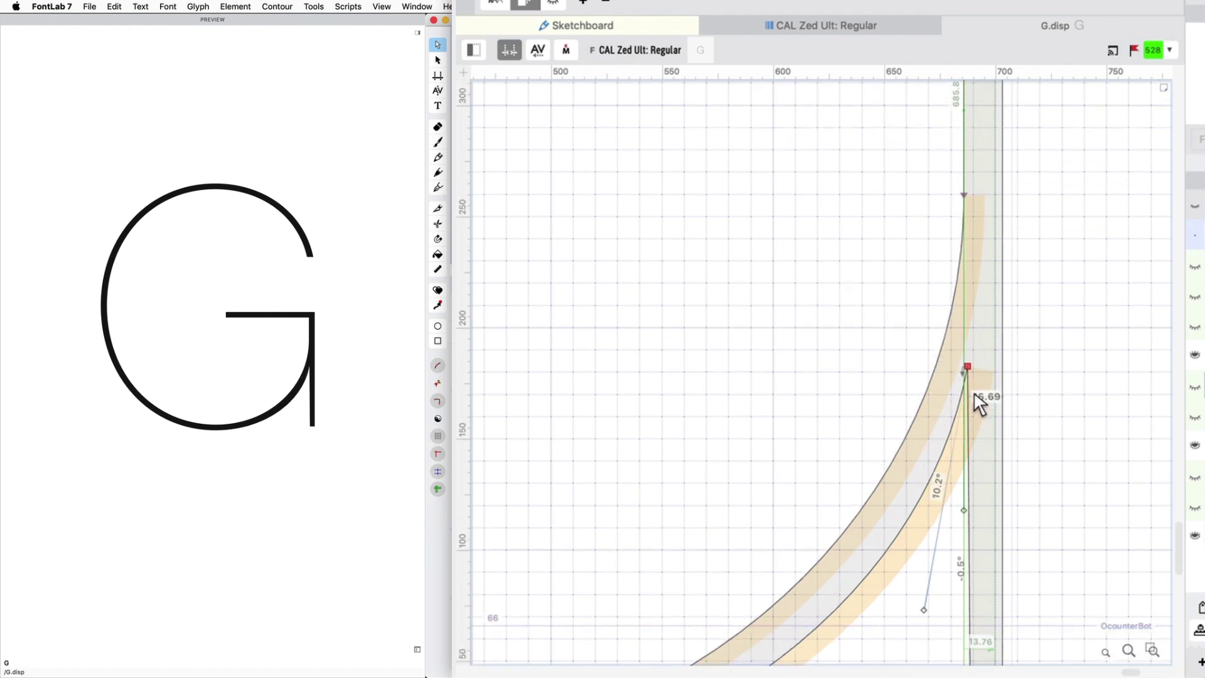
pyautogui.moveTo(922, 496)
pyautogui.mouseDown()
pyautogui.moveTo(907, 486)
pyautogui.moveTo(916, 480)
pyautogui.mouseUp()
pyautogui.scroll(-2, 808, 431)
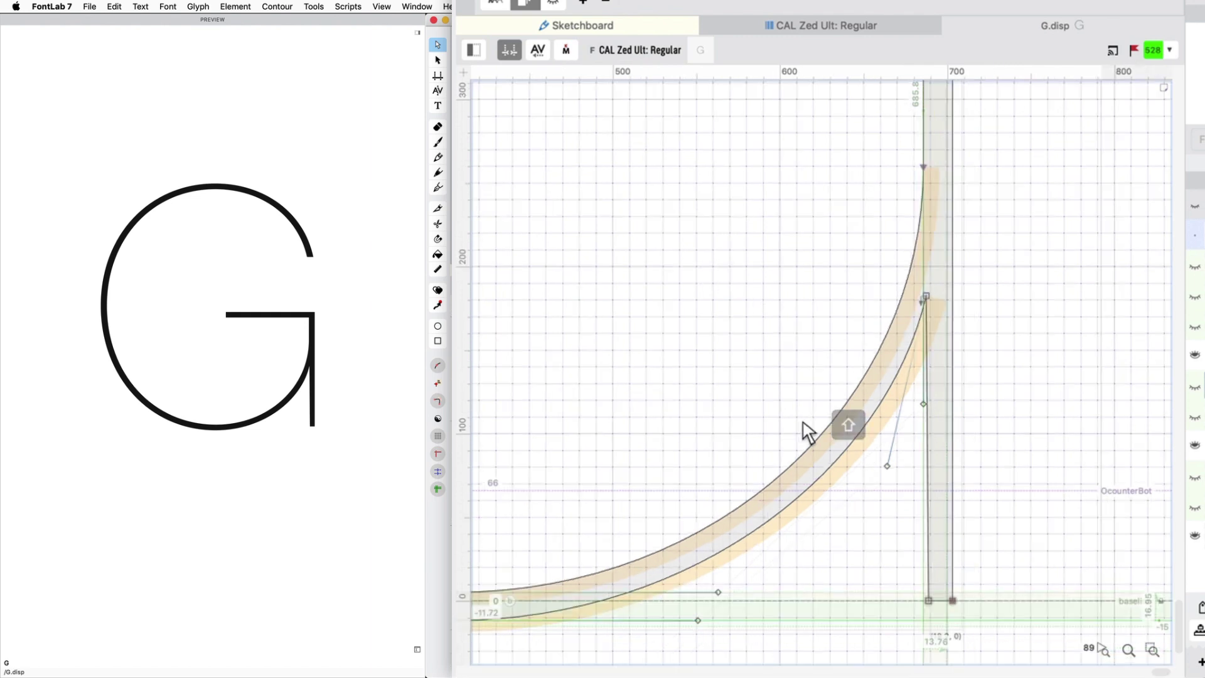
pyautogui.scroll(-1, 809, 432)
pyautogui.click(886, 427)
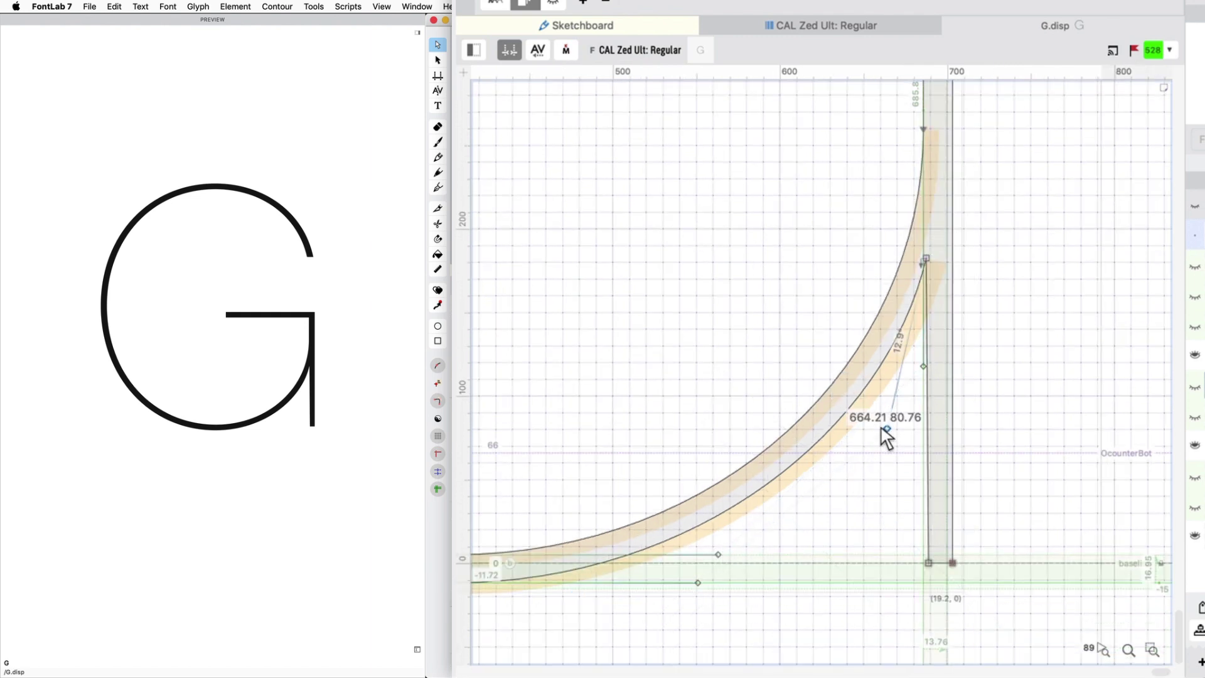
pyautogui.moveTo(886, 430); pyautogui.dragTo(878, 438)
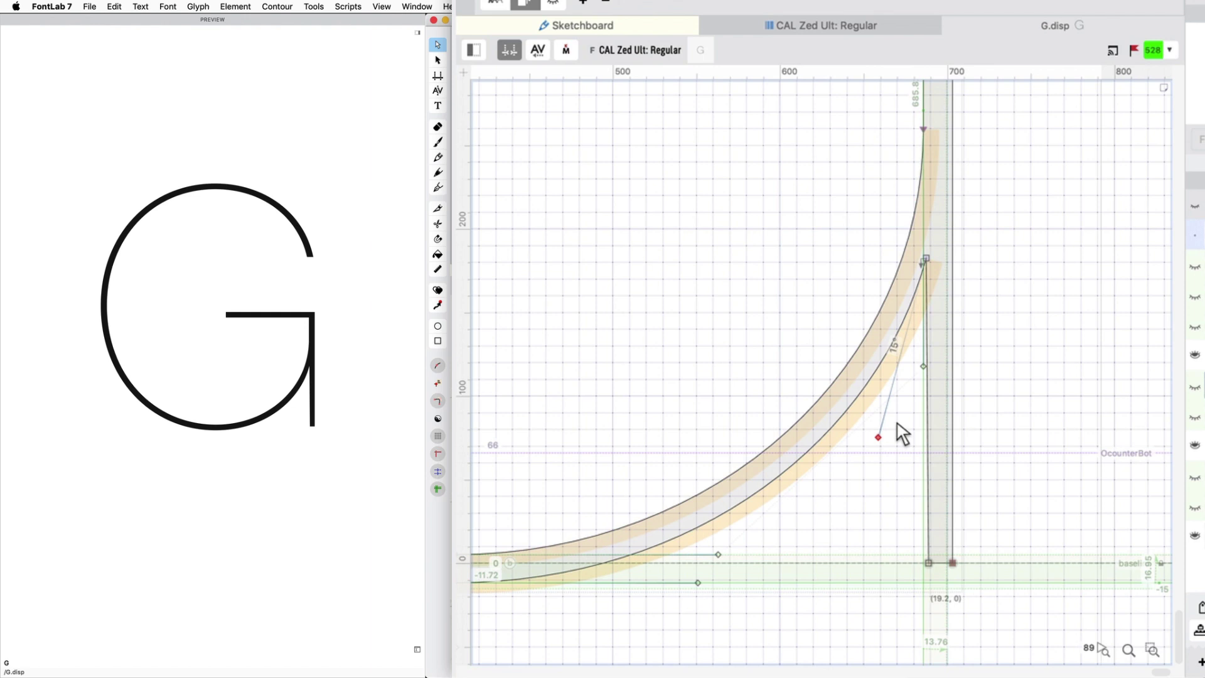
# Fine-tune the inner curve handle and upper node, leaving the handle near 661, 78.71.
pyautogui.press('x')
pyautogui.press('Up')
pyautogui.press('Left')
pyautogui.press('Down')
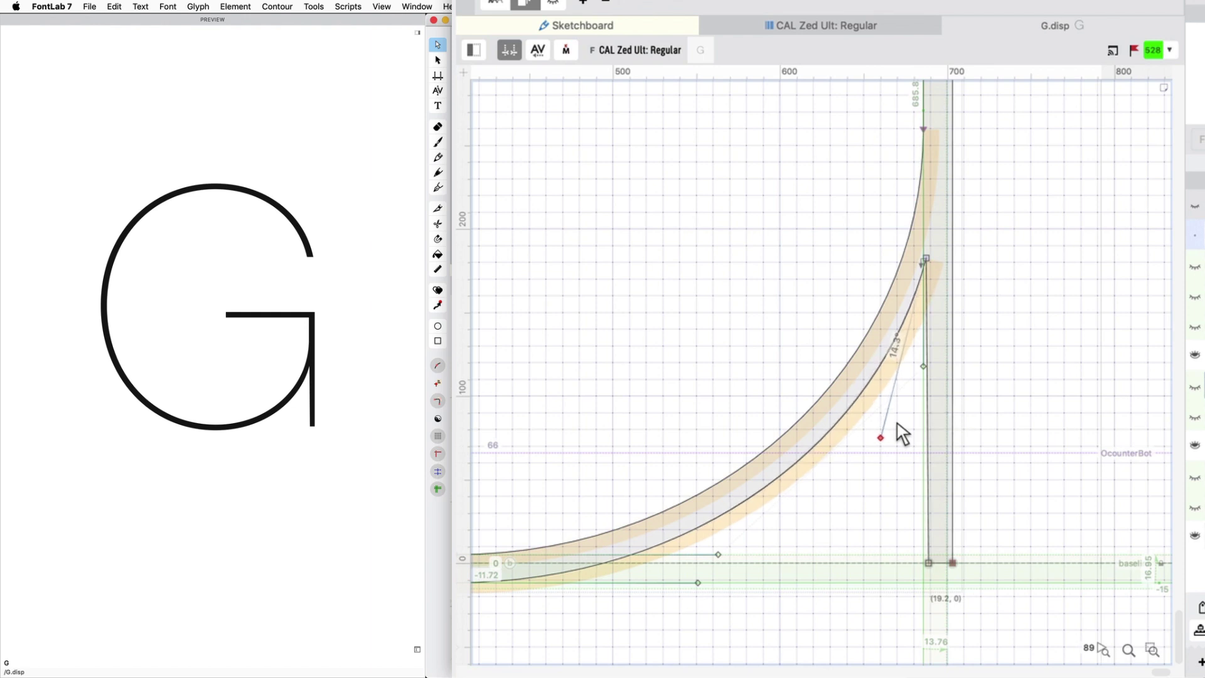
pyautogui.click(928, 259)
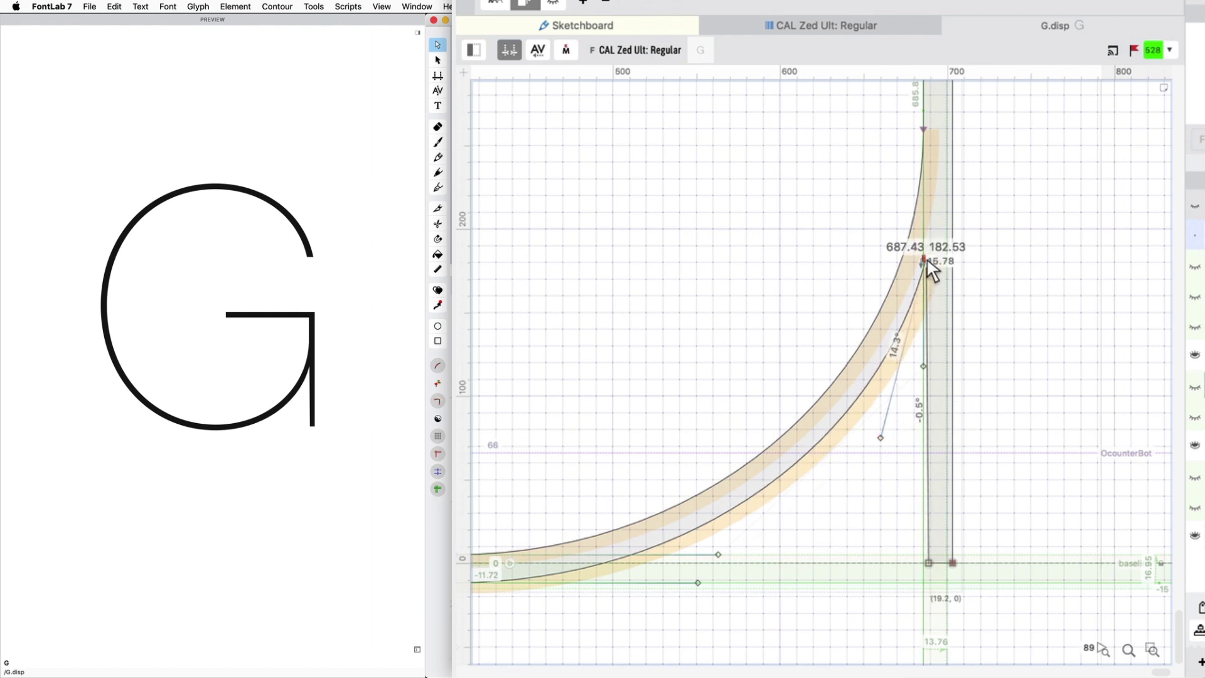
pyautogui.press('Down')
pyautogui.press('Down')
pyautogui.press('Down')
pyautogui.press('Down')
pyautogui.press('Down')
pyautogui.press('Down')
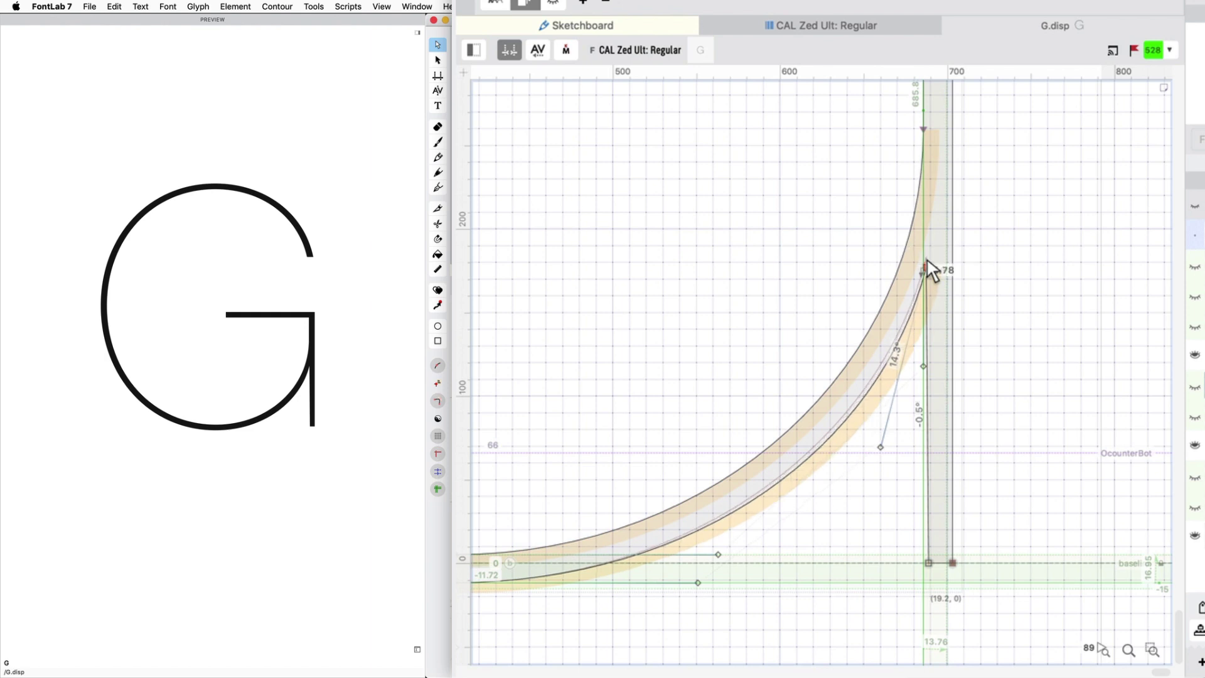
pyautogui.press('Up')
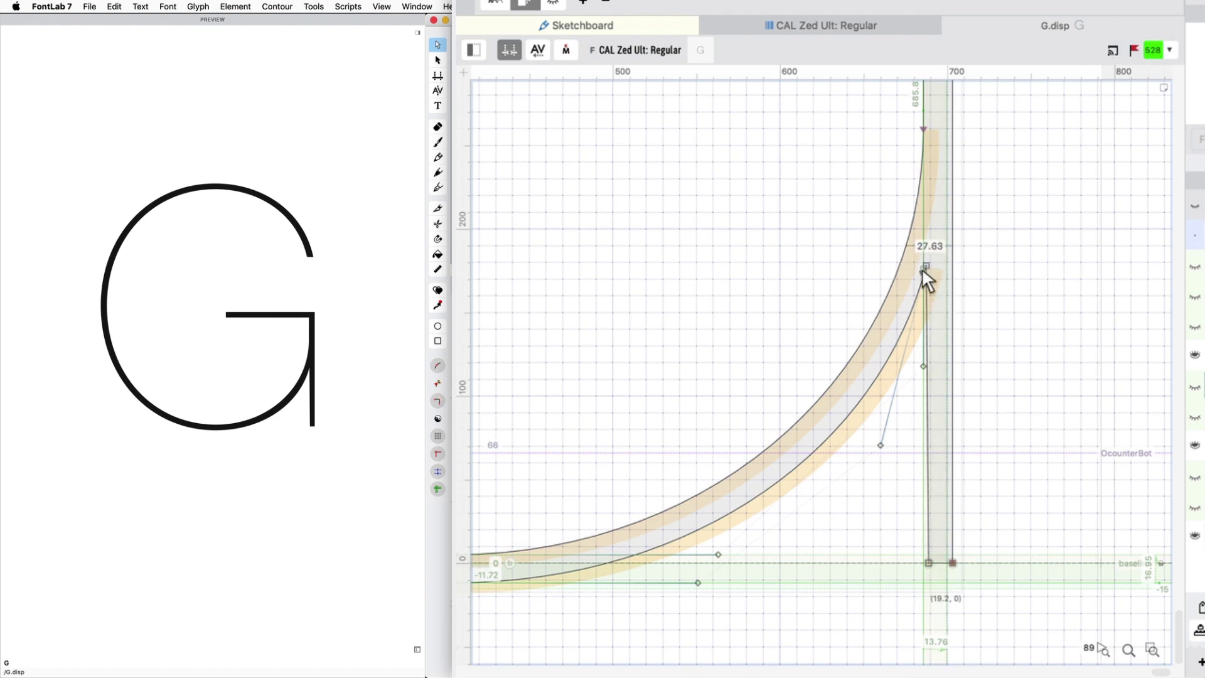
pyautogui.click(921, 269)
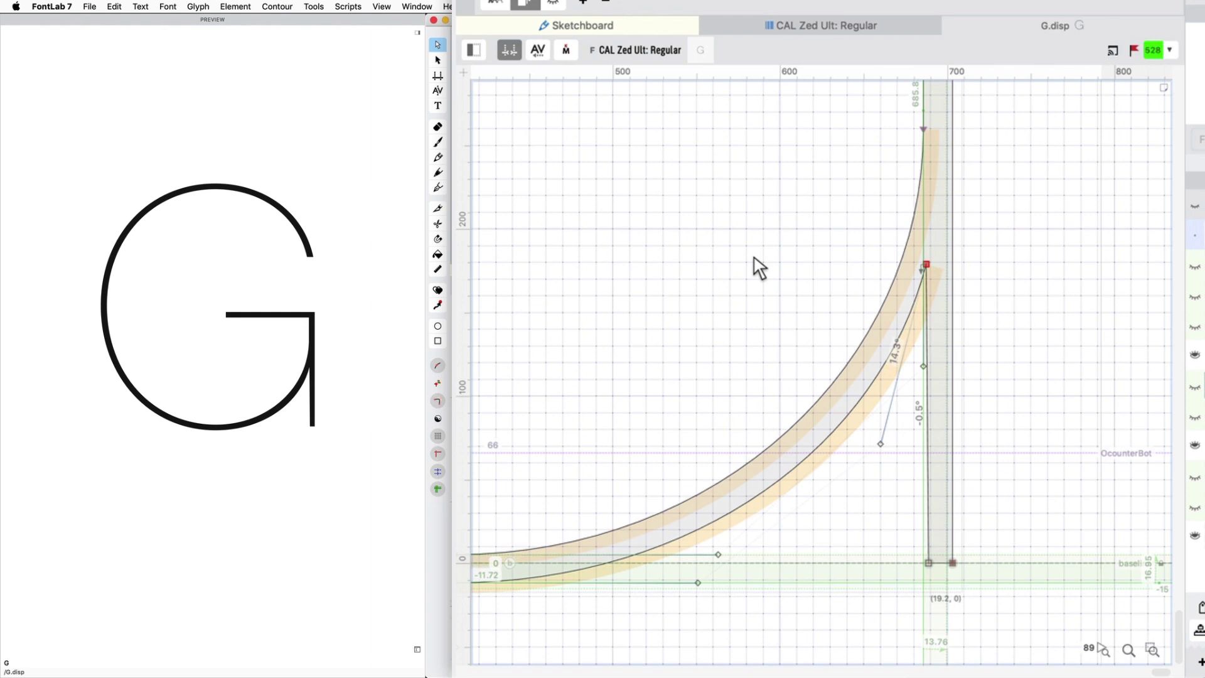
pyautogui.moveTo(880, 443); pyautogui.dragTo(880, 435)
pyautogui.press('super+z')
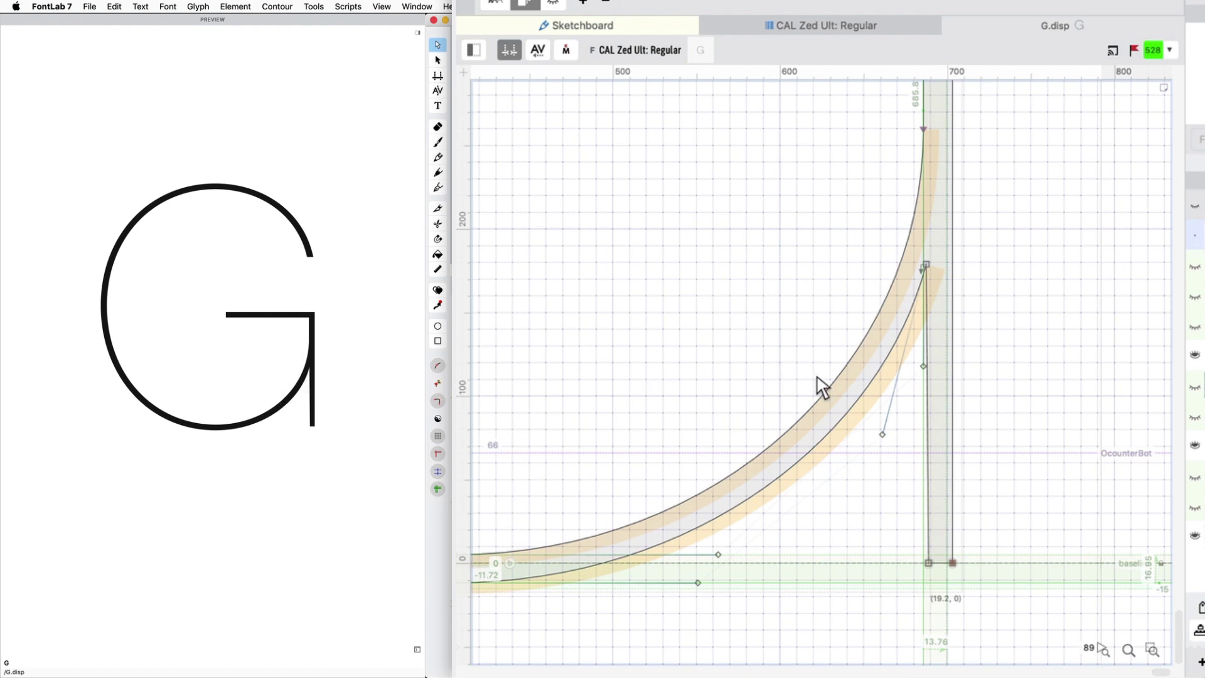
pyautogui.moveTo(882, 434); pyautogui.dragTo(879, 431)
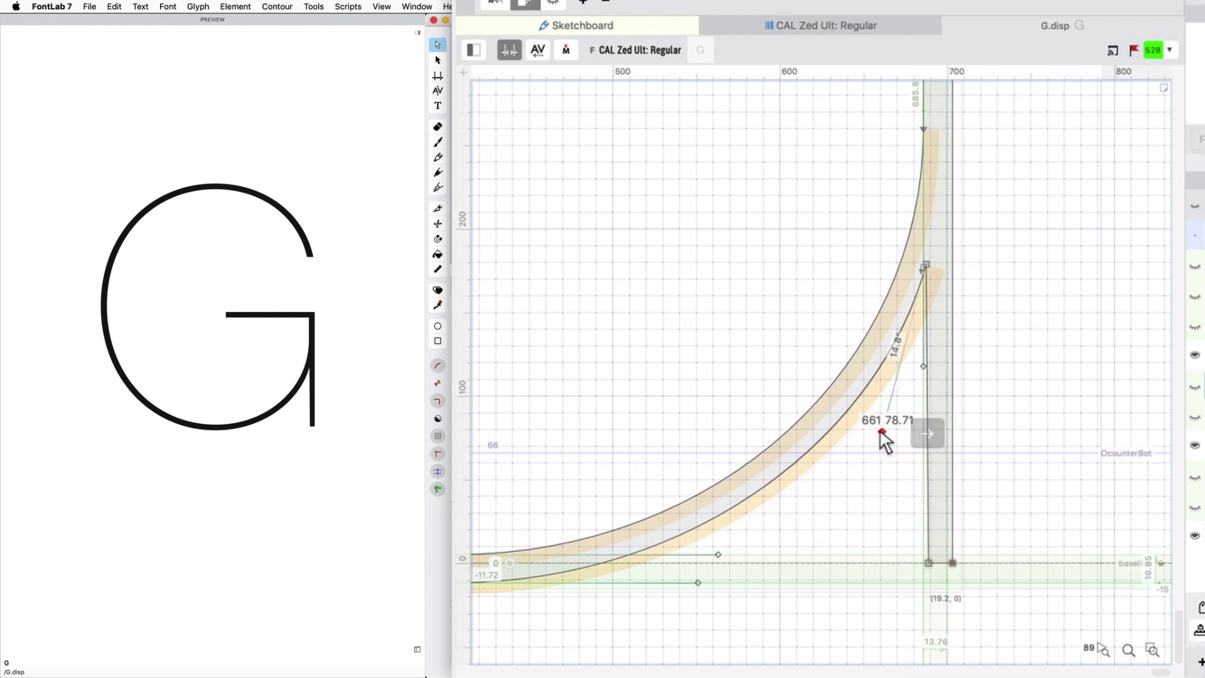
pyautogui.scroll(2, 860, 168)
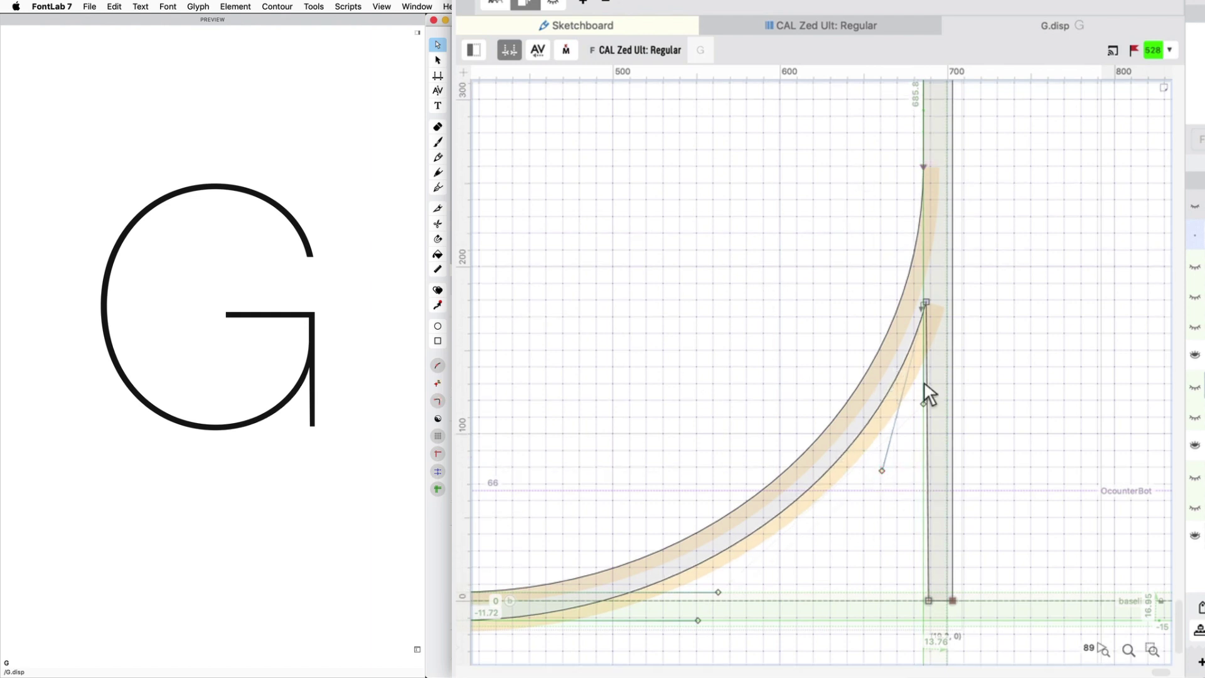
# Toggle Round when Editing under Contour > Coordinates.
pyautogui.click(278, 7)
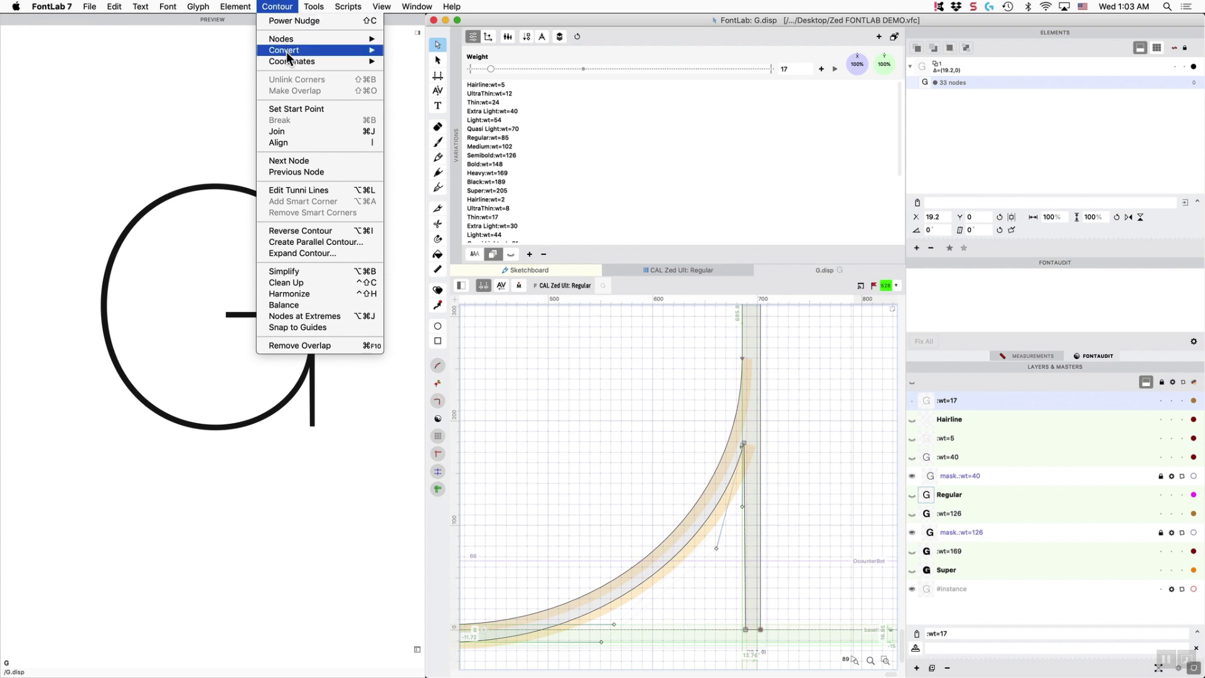
pyautogui.moveTo(292, 62)
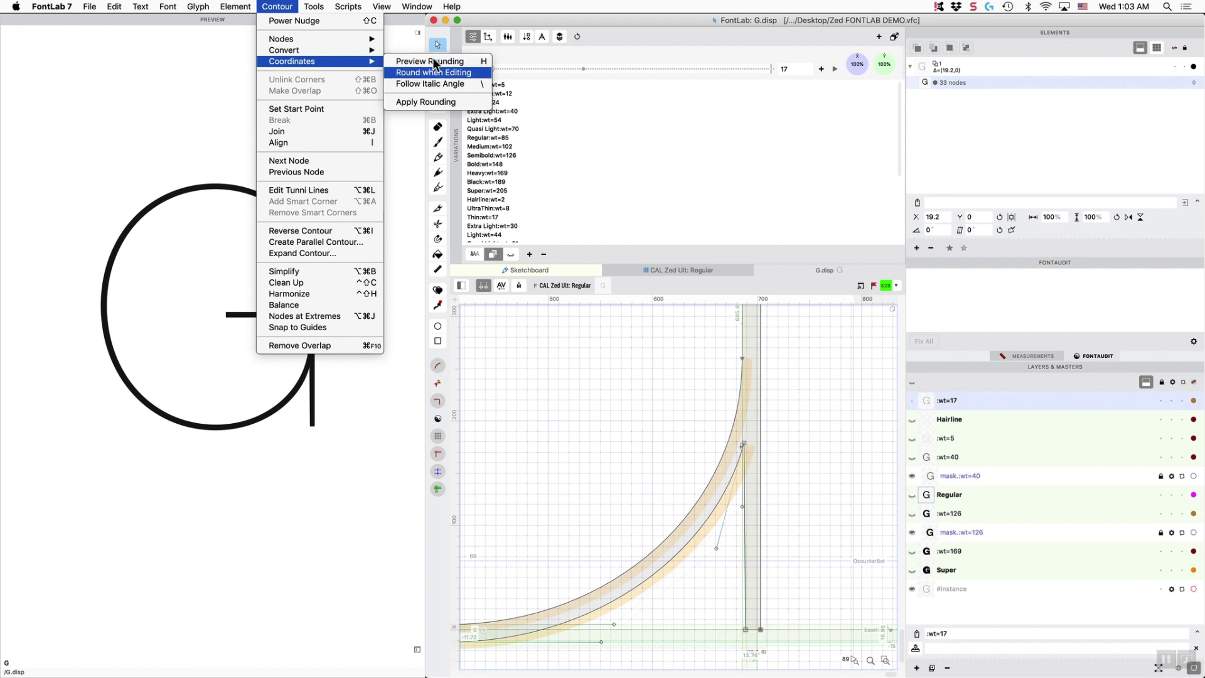
pyautogui.click(548, 146)
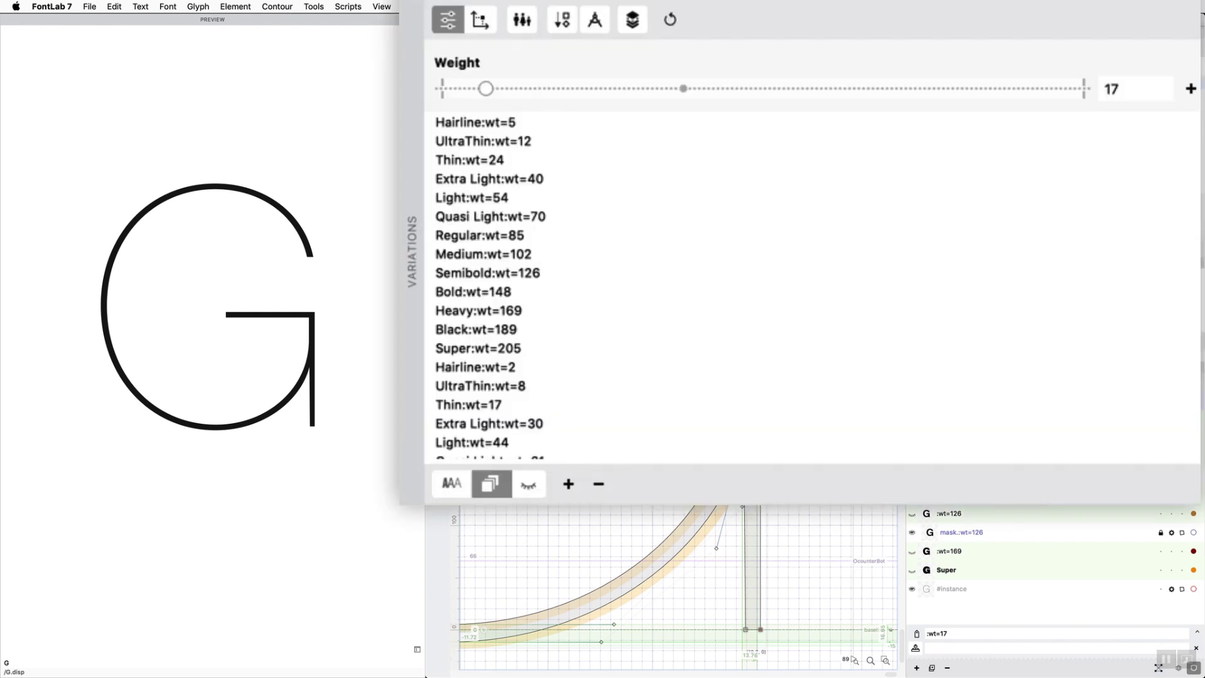
# Zoom out and scrub the Weight slider across nearby weights, stopping at 15.
pyautogui.press('super+minus')
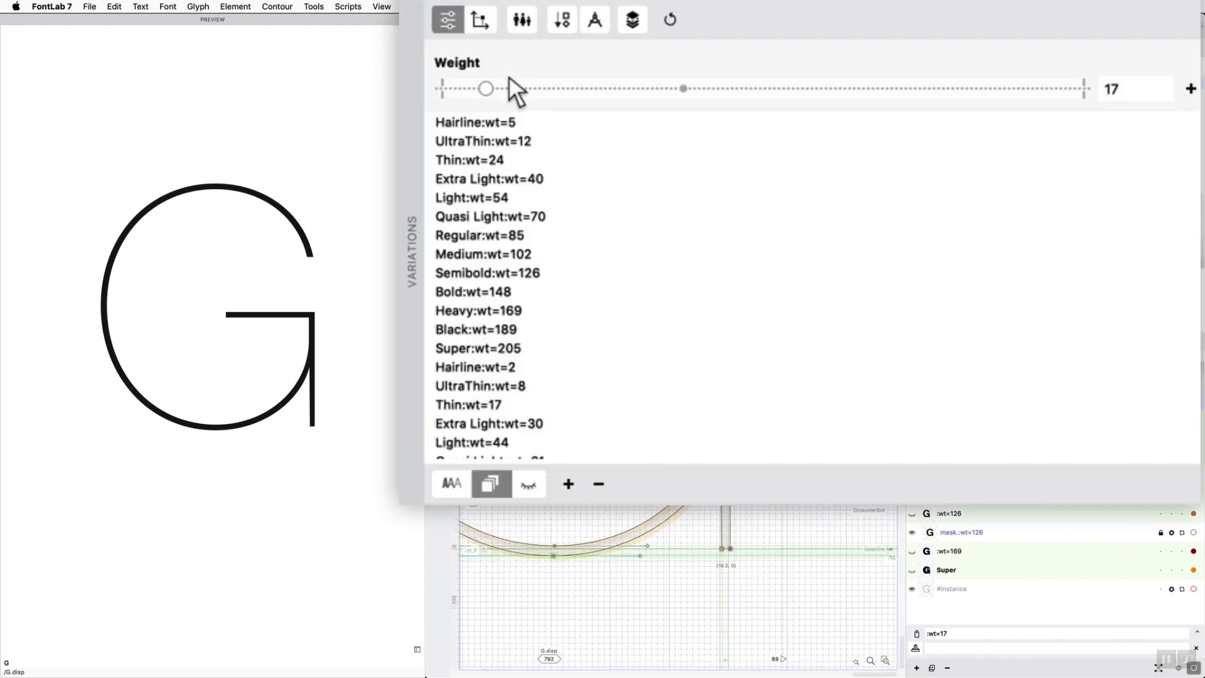
pyautogui.moveTo(487, 88)
pyautogui.mouseDown()
pyautogui.moveTo(518, 87)
pyautogui.moveTo(453, 86)
pyautogui.moveTo(518, 88)
pyautogui.moveTo(482, 96)
pyautogui.mouseUp()
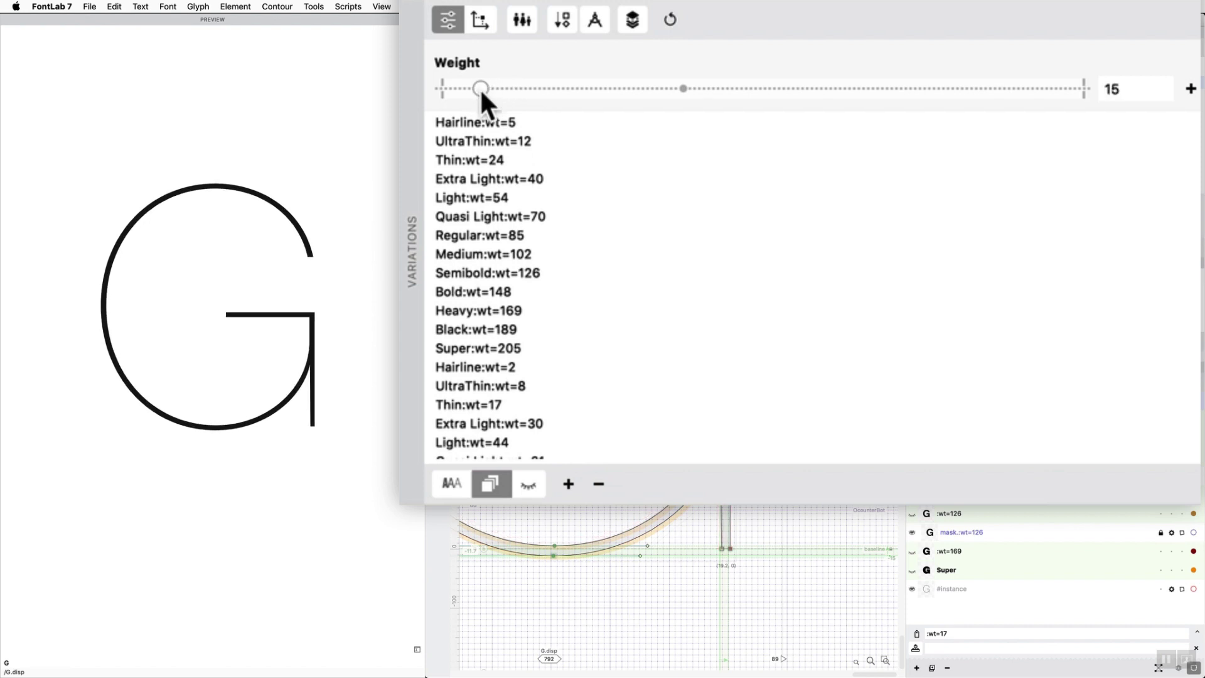